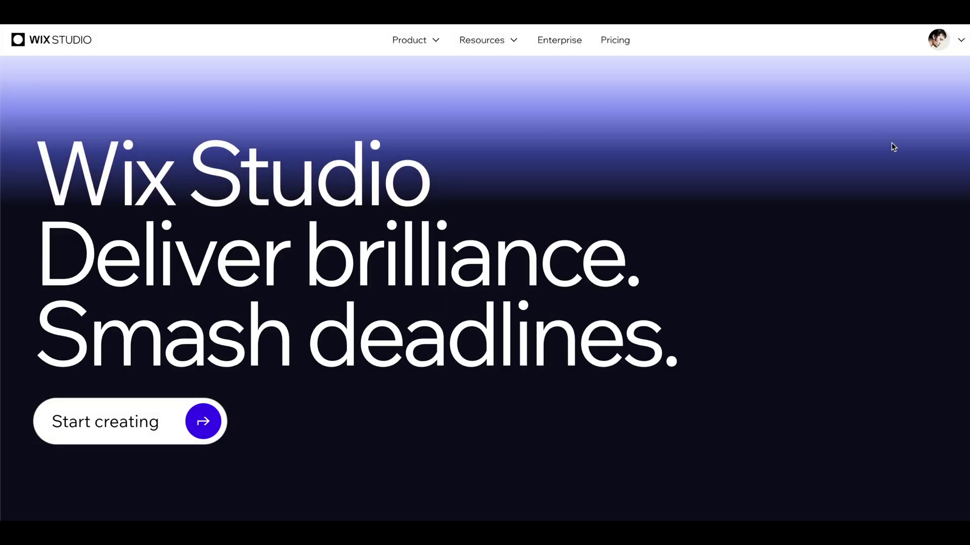
Scroll down the Wix Studio homepage to the 'Team workflows that just make sense' section
{"action": "scroll", "coordinate": [893, 146], "scroll_direction": "down", "scroll_amount": 10}
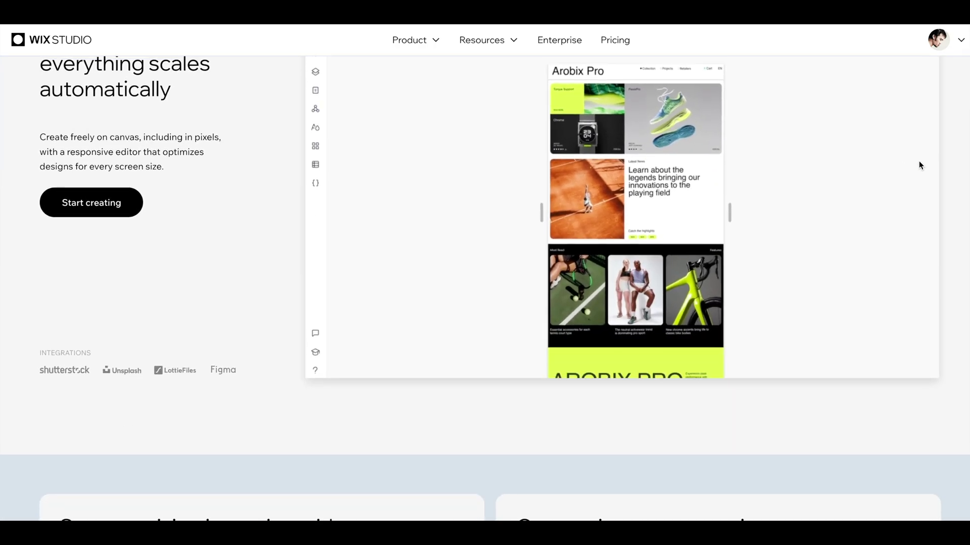
{"action": "scroll", "coordinate": [919, 165], "scroll_direction": "down", "scroll_amount": 10}
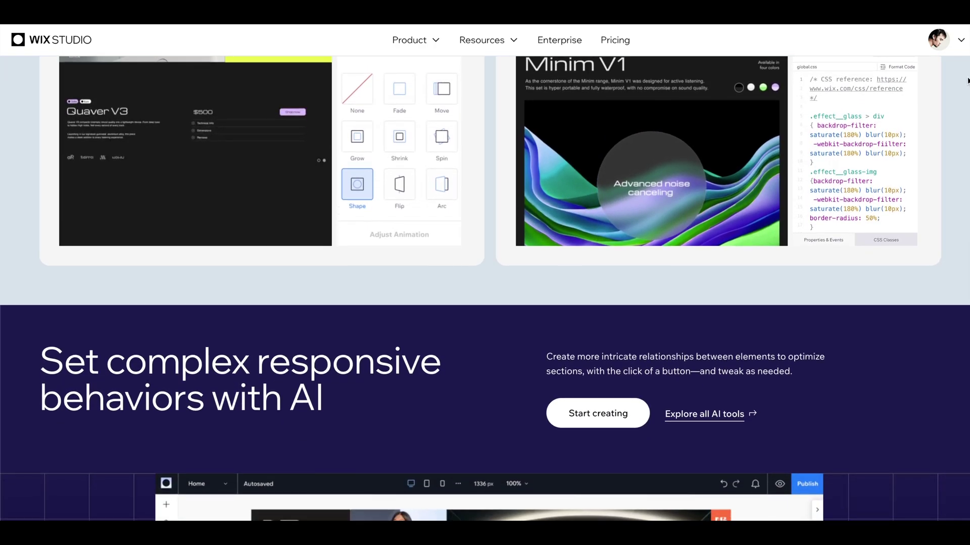
{"action": "scroll", "coordinate": [967, 80], "scroll_direction": "down", "scroll_amount": 7}
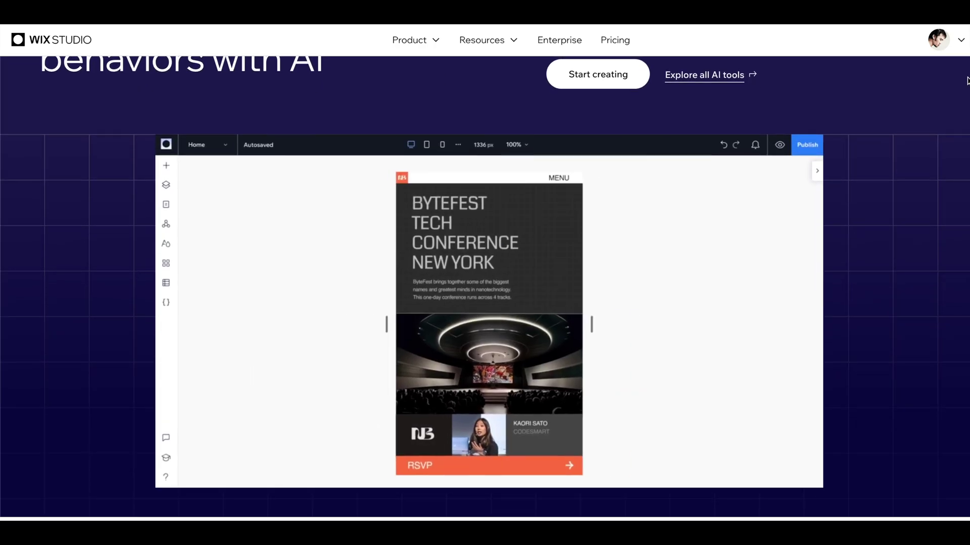
{"action": "scroll", "coordinate": [967, 81], "scroll_direction": "down", "scroll_amount": 8}
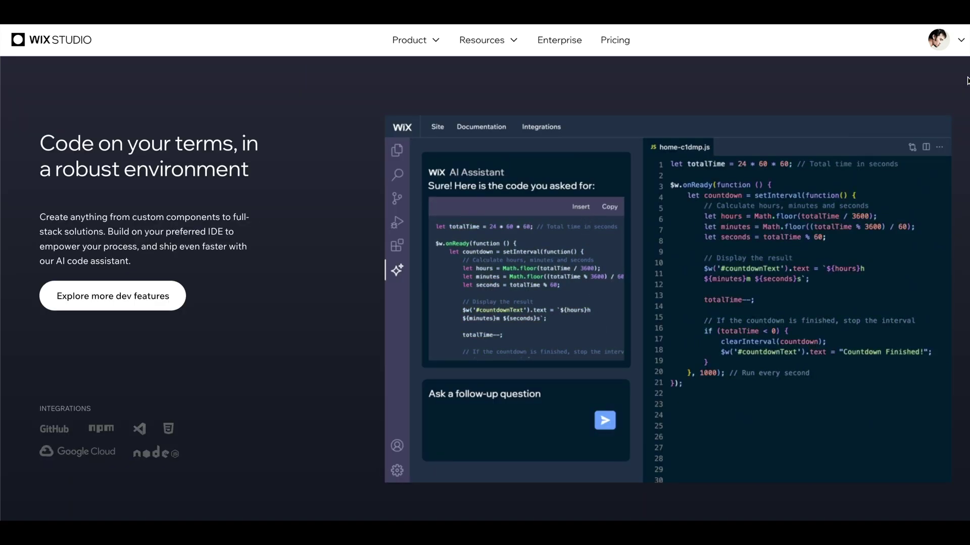
{"action": "scroll", "coordinate": [915, 64], "scroll_direction": "down", "scroll_amount": 8}
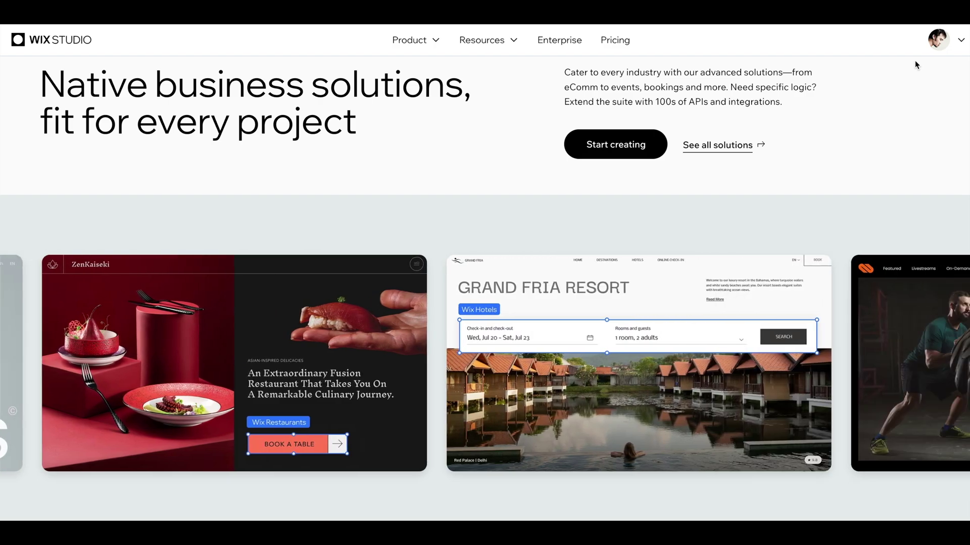
{"action": "scroll", "coordinate": [915, 63], "scroll_direction": "down", "scroll_amount": 10}
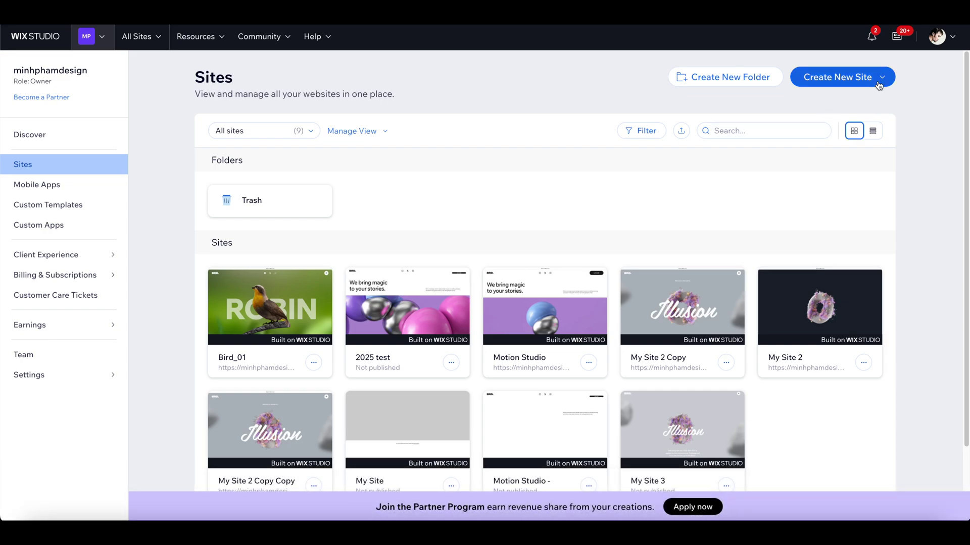
Create a new site from the Studio blank template
{"action": "left_click", "coordinate": [881, 84]}
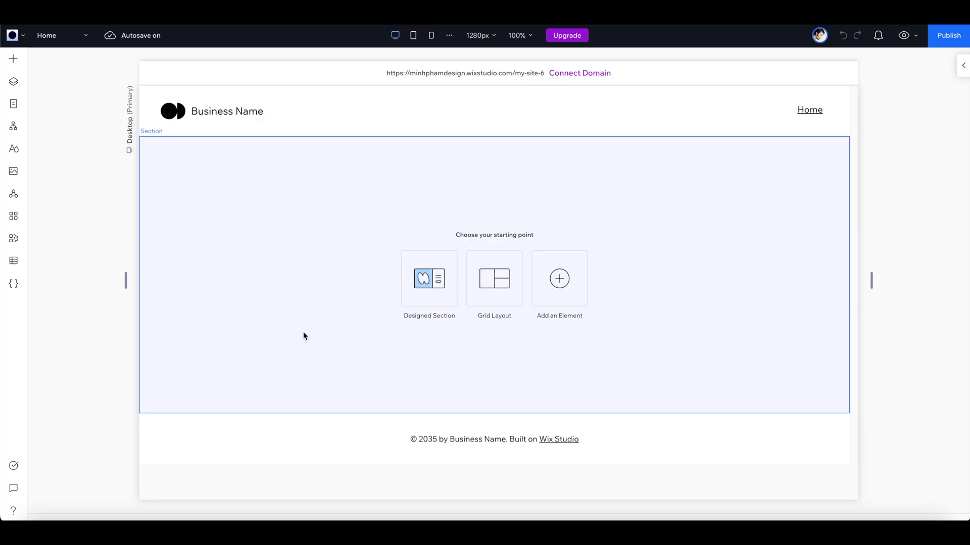
Delete the footer and the header from the page
{"action": "left_click", "coordinate": [343, 433]}
{"action": "key", "text": "Delete"}
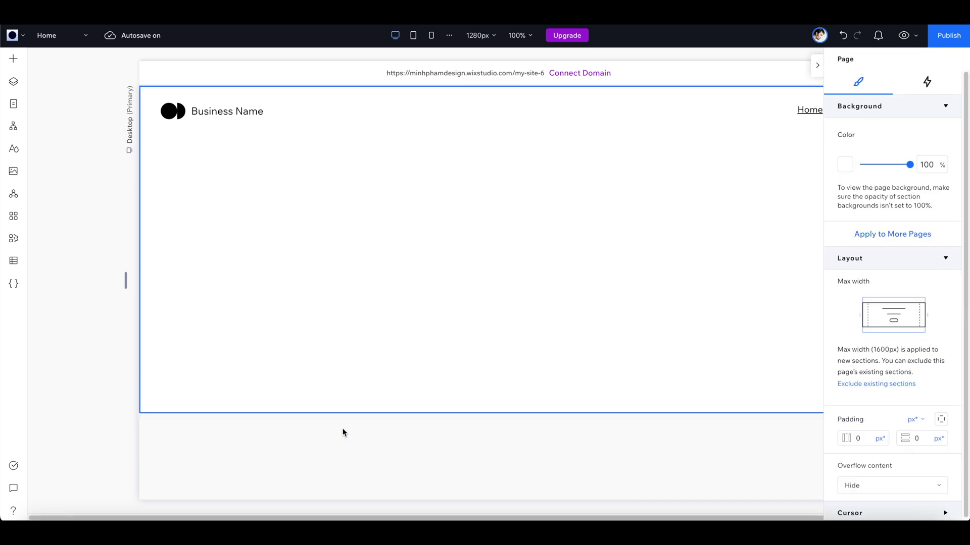
{"action": "left_click", "coordinate": [221, 119]}
{"action": "key", "text": "Delete"}
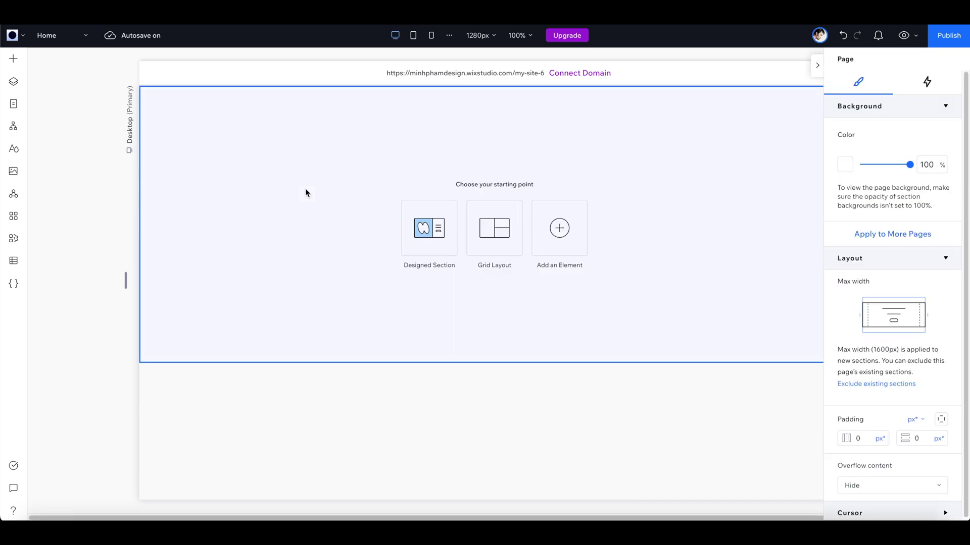
Select the empty section and bring up the Layers and Add Elements panels
{"action": "left_click", "coordinate": [357, 182]}
{"action": "left_click", "coordinate": [14, 82]}
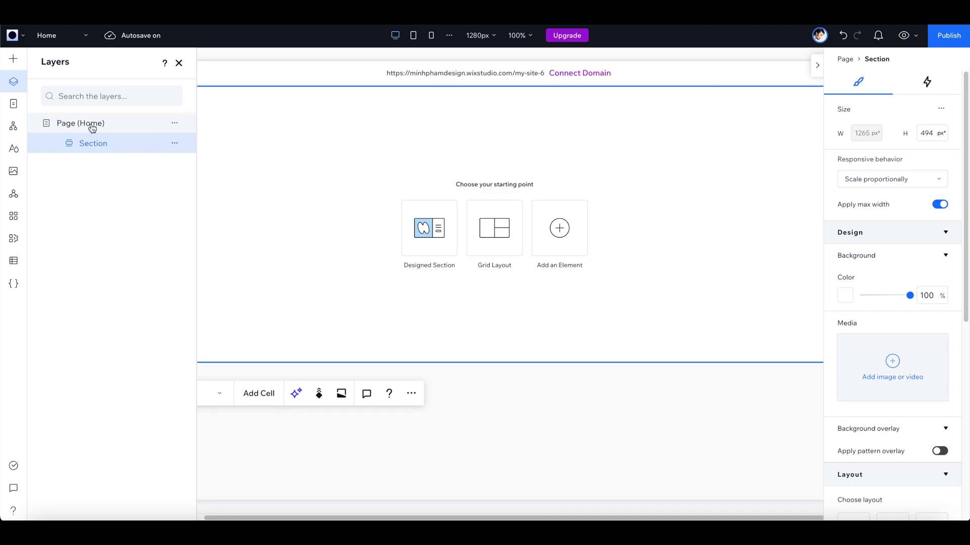
{"action": "left_click", "coordinate": [15, 60]}
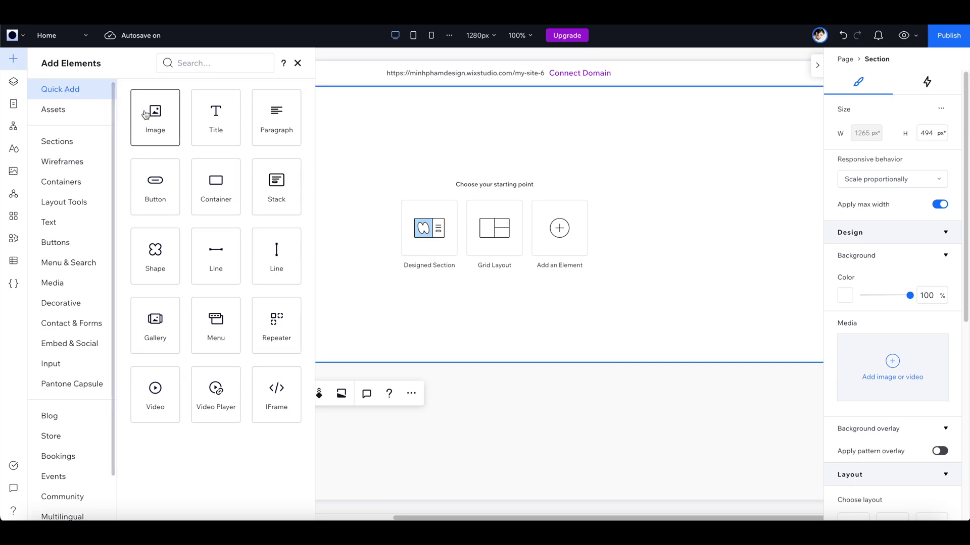
Add a container to the section and name its layer Banner
{"action": "left_click_drag", "start_coordinate": [222, 195], "coordinate": [460, 187]}
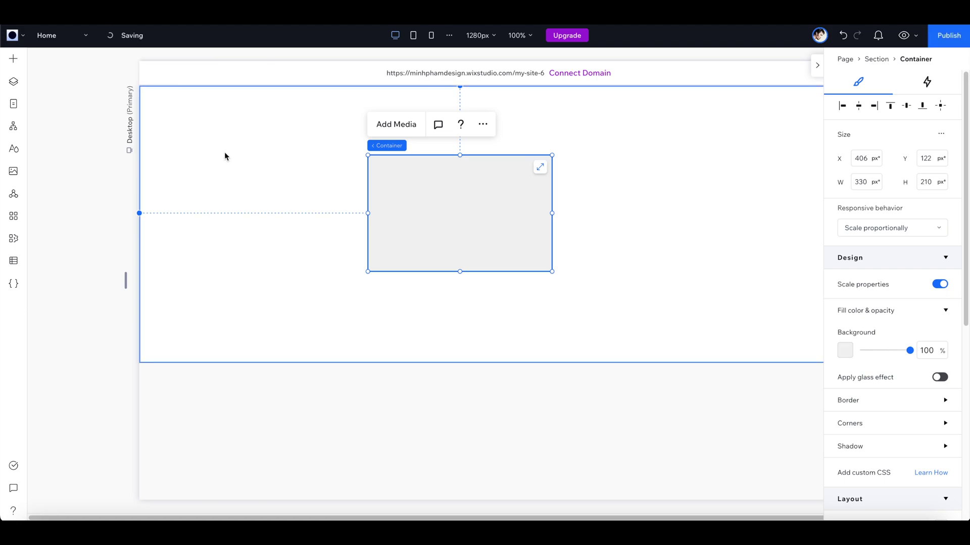
{"action": "left_click", "coordinate": [14, 82]}
{"action": "double_click", "coordinate": [101, 163]}
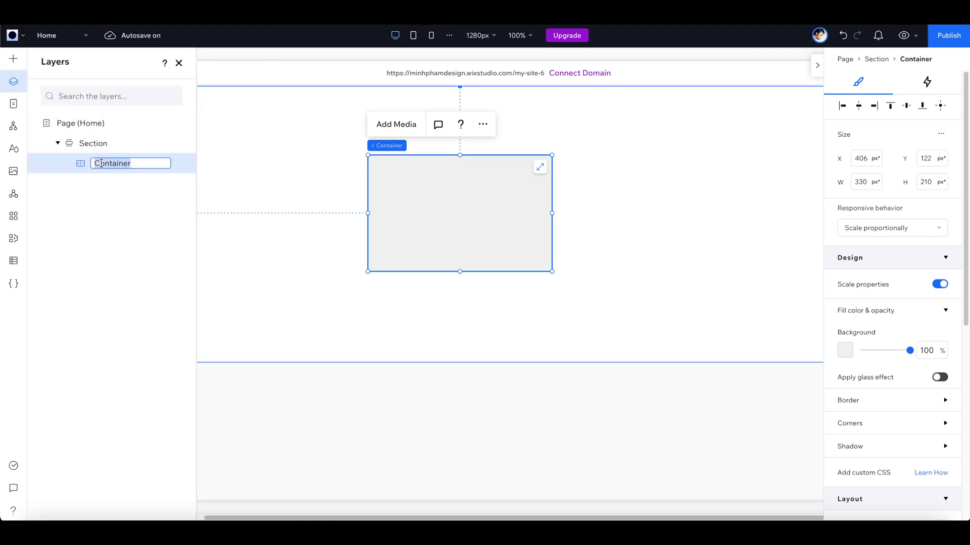
{"action": "type", "text": "Banner"}
{"action": "key", "text": "Return"}
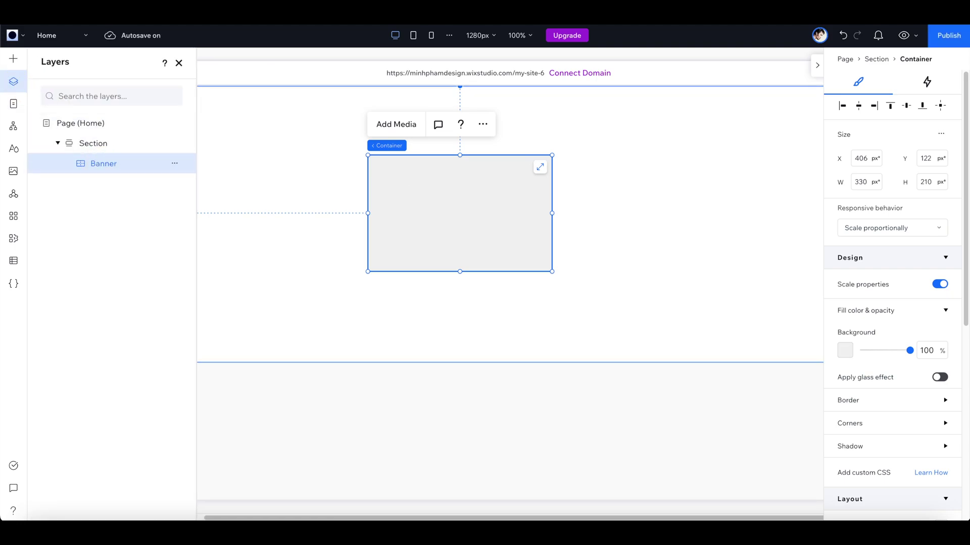
Duplicate Banner, move the copy down and right, and rename it Header
{"action": "right_click", "coordinate": [86, 165]}
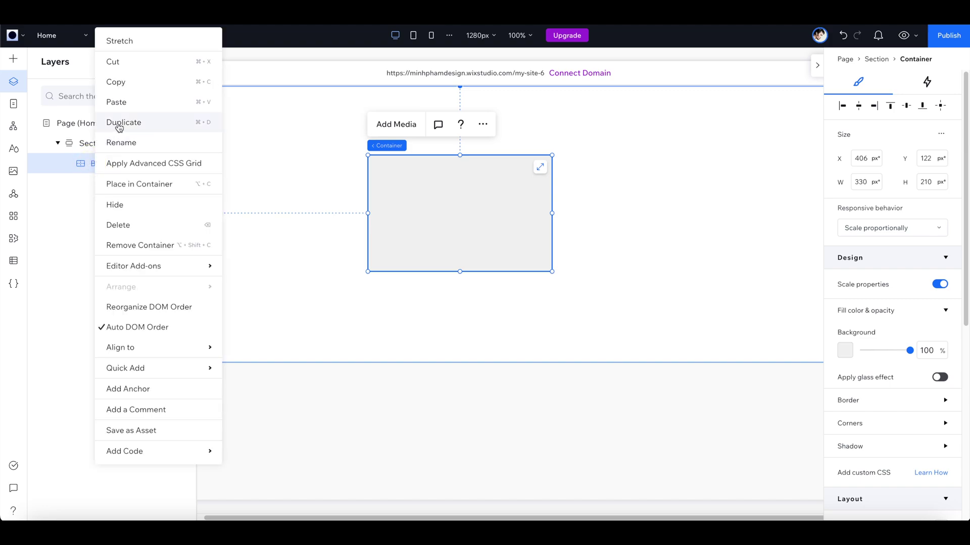
{"action": "left_click", "coordinate": [123, 122]}
{"action": "left_click_drag", "start_coordinate": [467, 252], "coordinate": [549, 299]}
{"action": "double_click", "coordinate": [101, 164]}
{"action": "type", "text": "H"}
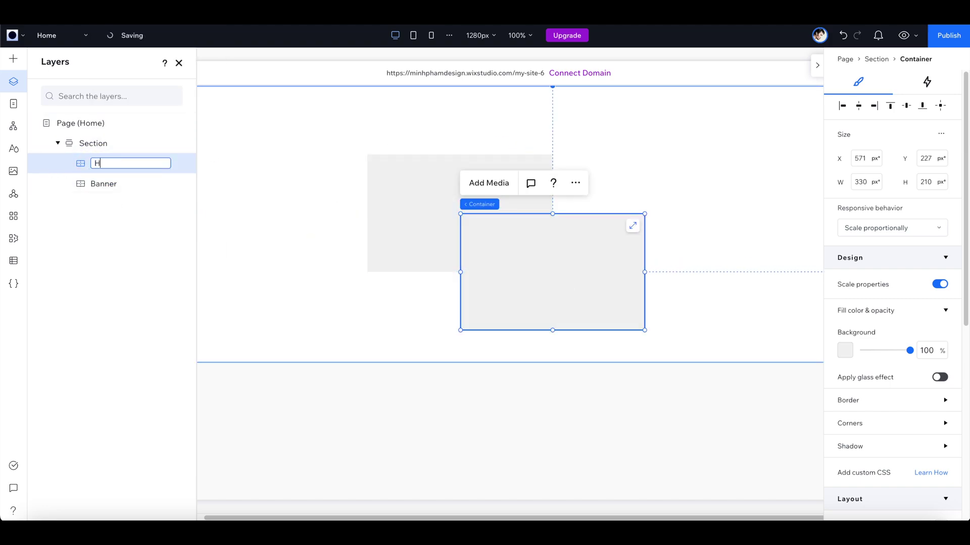
{"action": "type", "text": "eader"}
{"action": "key", "text": "Return"}
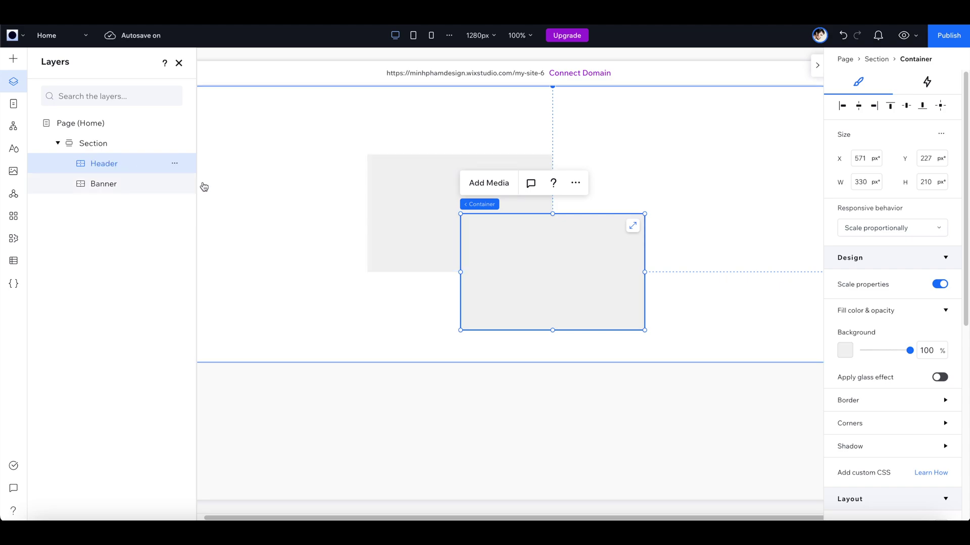
Stretch the Banner container across the section and give it a #6E6E6E dark grey background
{"action": "left_click", "coordinate": [394, 189]}
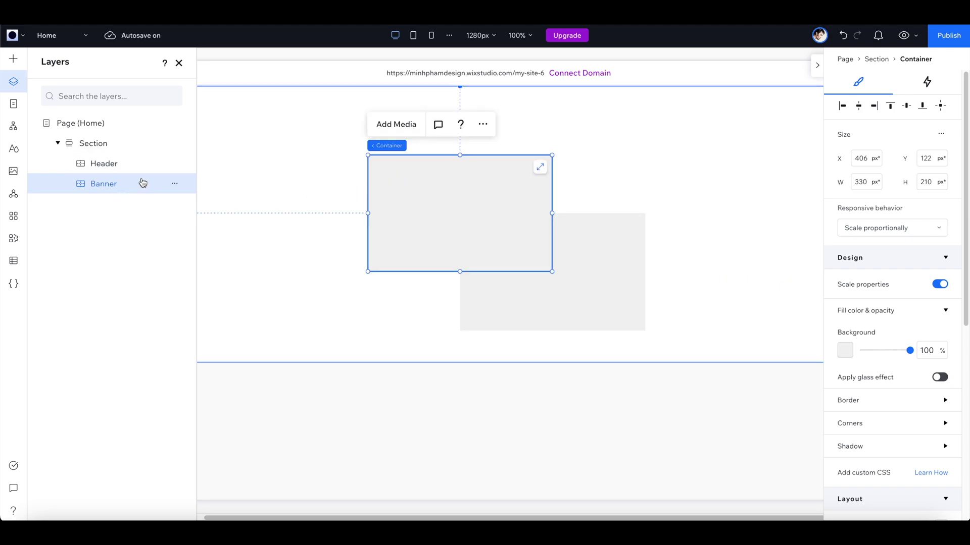
{"action": "left_click", "coordinate": [541, 168]}
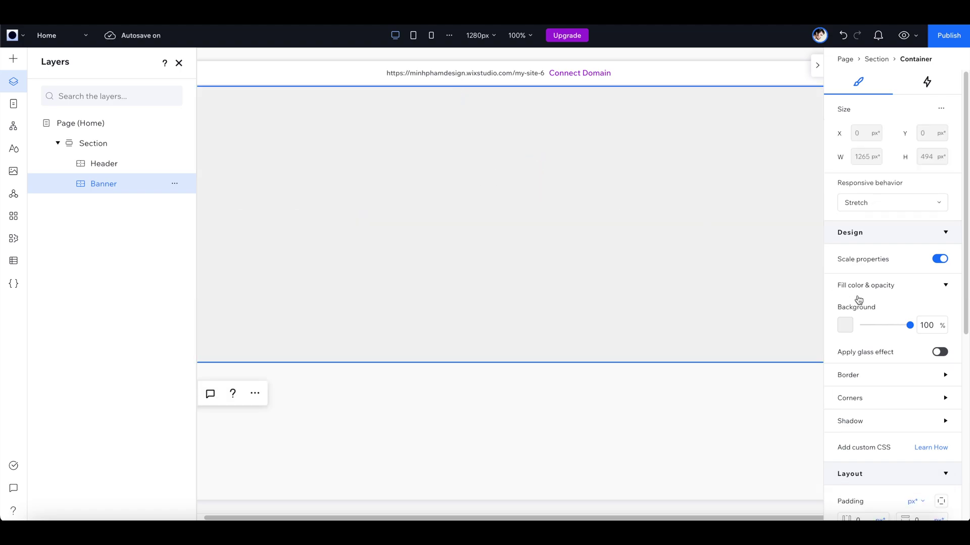
{"action": "left_click", "coordinate": [844, 326]}
{"action": "left_click", "coordinate": [896, 400]}
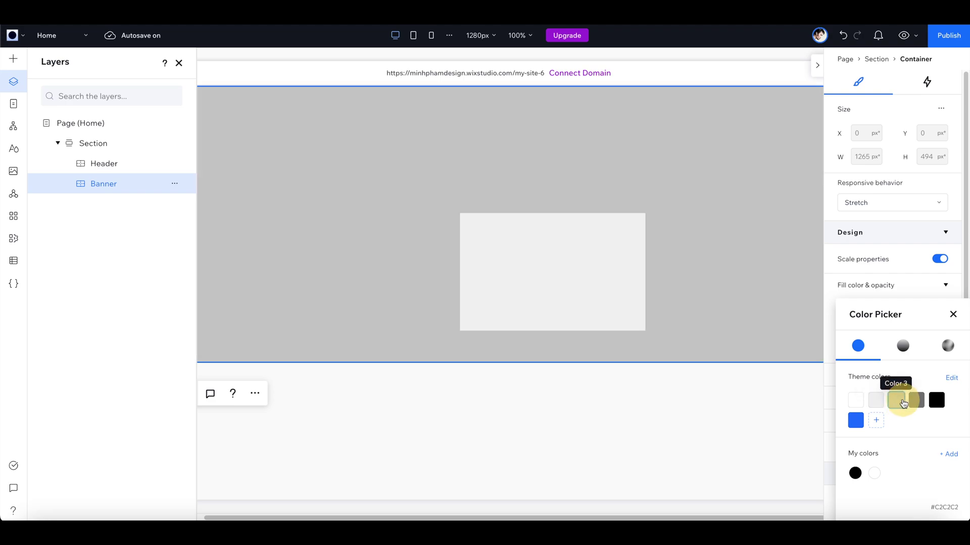
{"action": "left_click", "coordinate": [911, 402]}
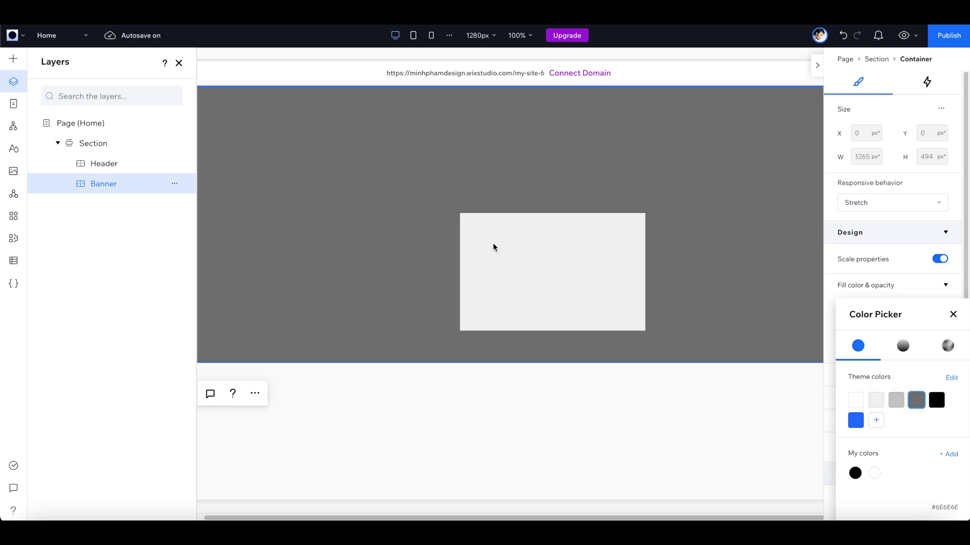
Make the Header 100% wide and 80 px tall, centred at the top of the section
{"action": "left_click", "coordinate": [104, 168]}
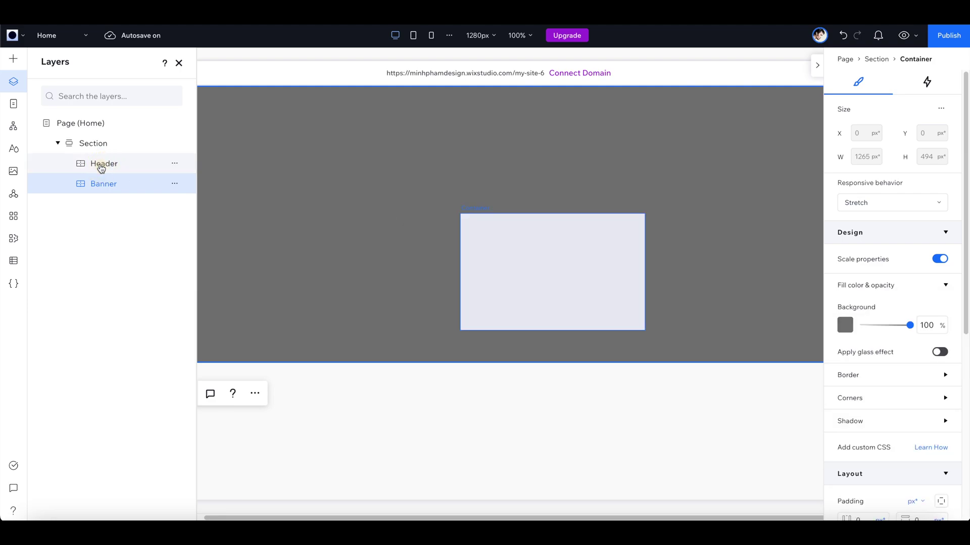
{"action": "left_click", "coordinate": [100, 169]}
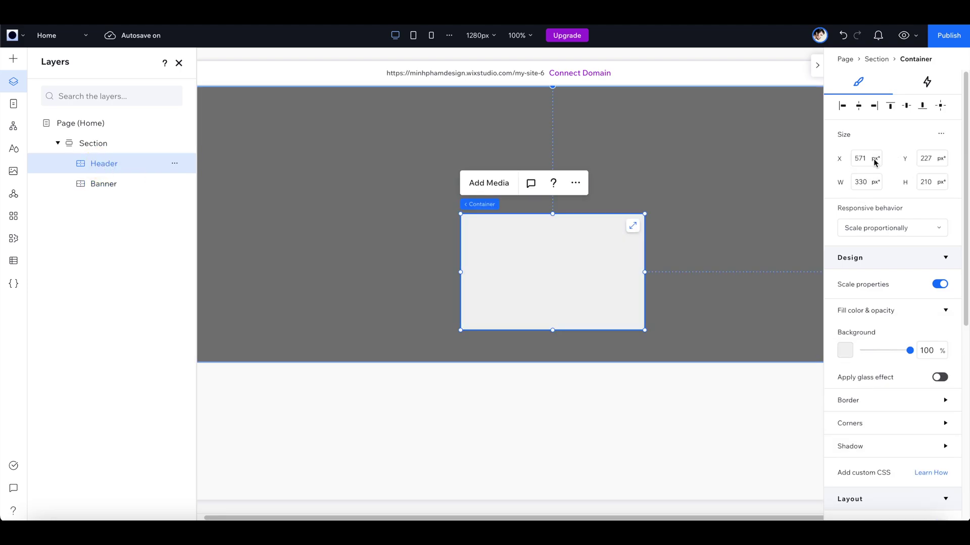
{"action": "left_click", "coordinate": [936, 139]}
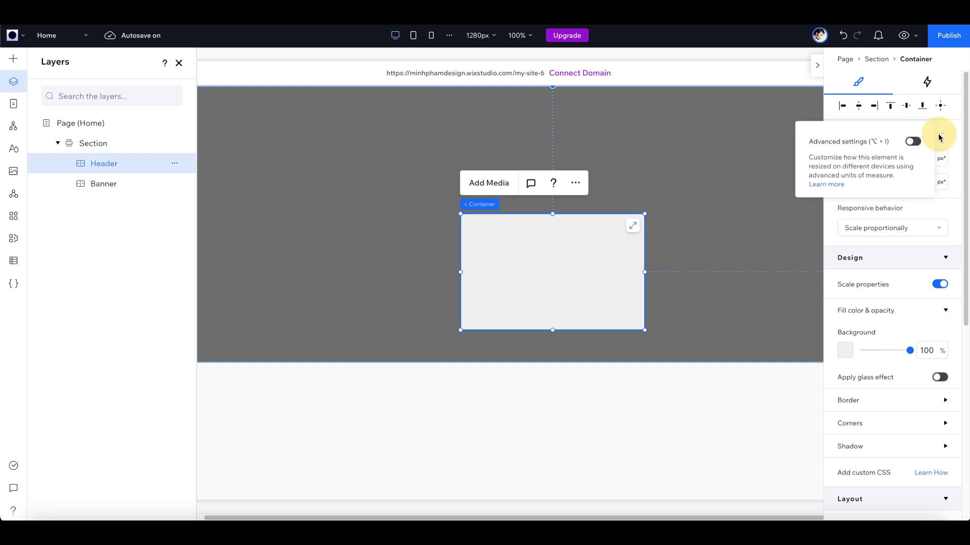
{"action": "left_click", "coordinate": [912, 143]}
{"action": "left_click", "coordinate": [874, 160]}
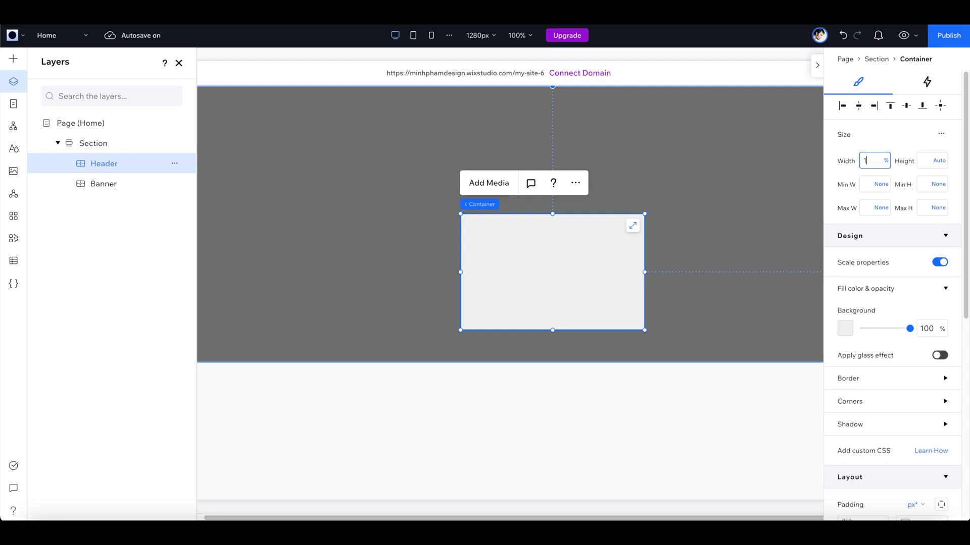
{"action": "key", "text": "Return"}
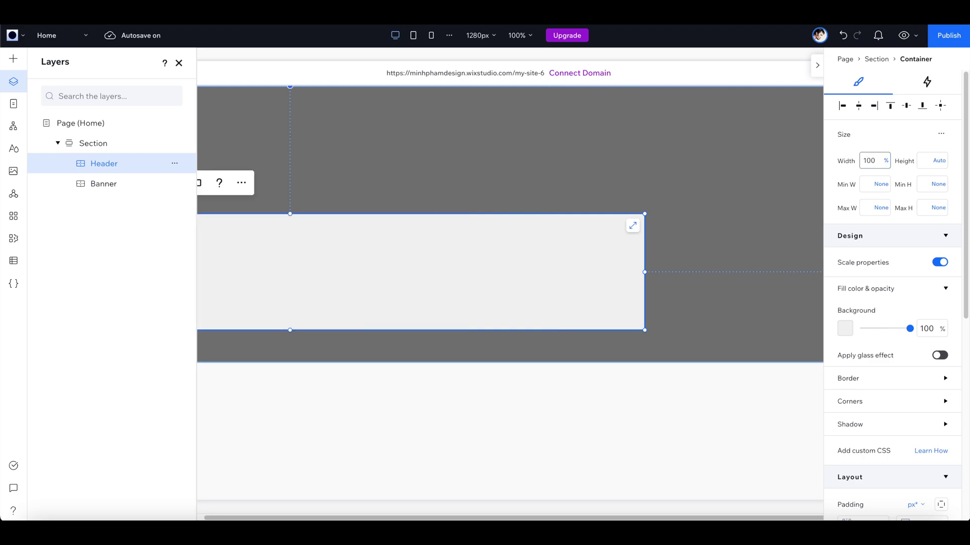
{"action": "left_click", "coordinate": [858, 107]}
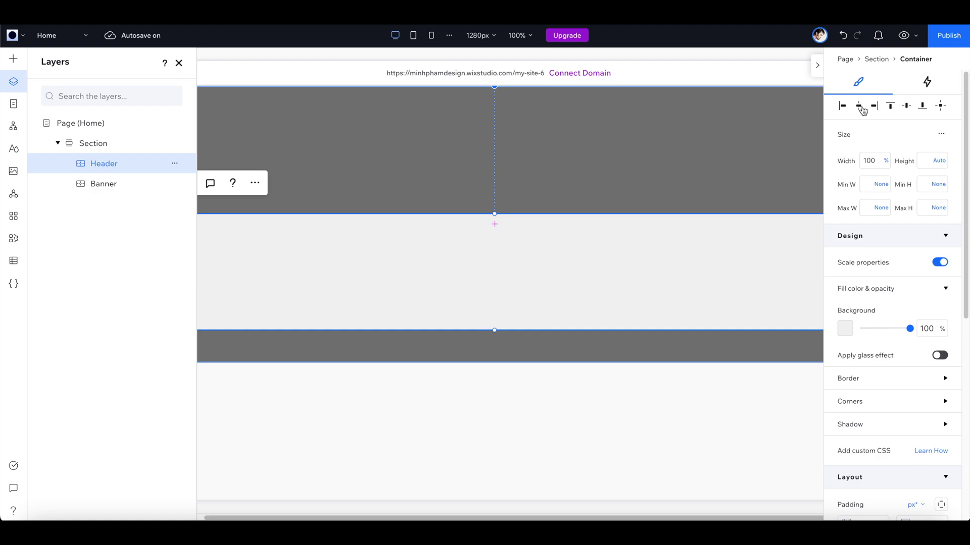
{"action": "left_click", "coordinate": [891, 107]}
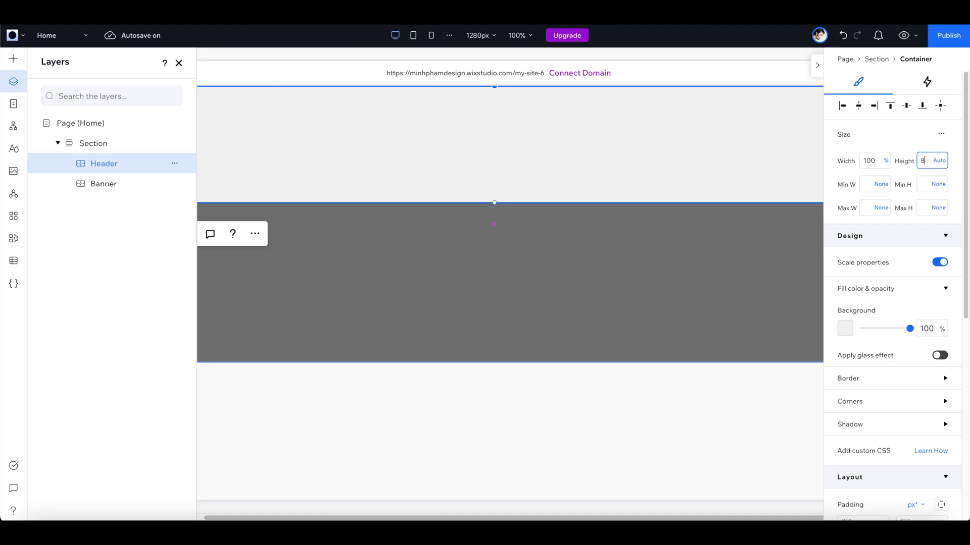
{"action": "key", "text": "Return"}
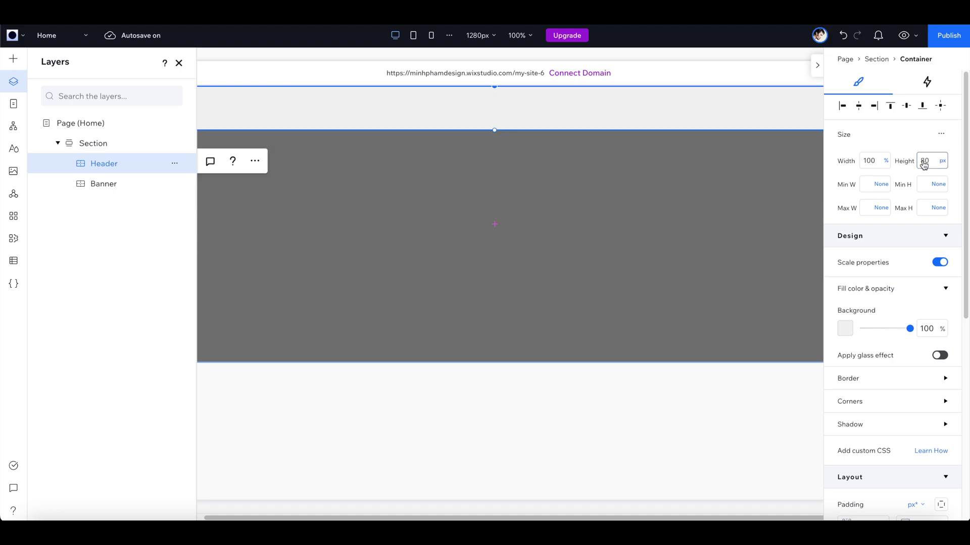
Zoom the canvas out to 80%
{"action": "left_click", "coordinate": [519, 35]}
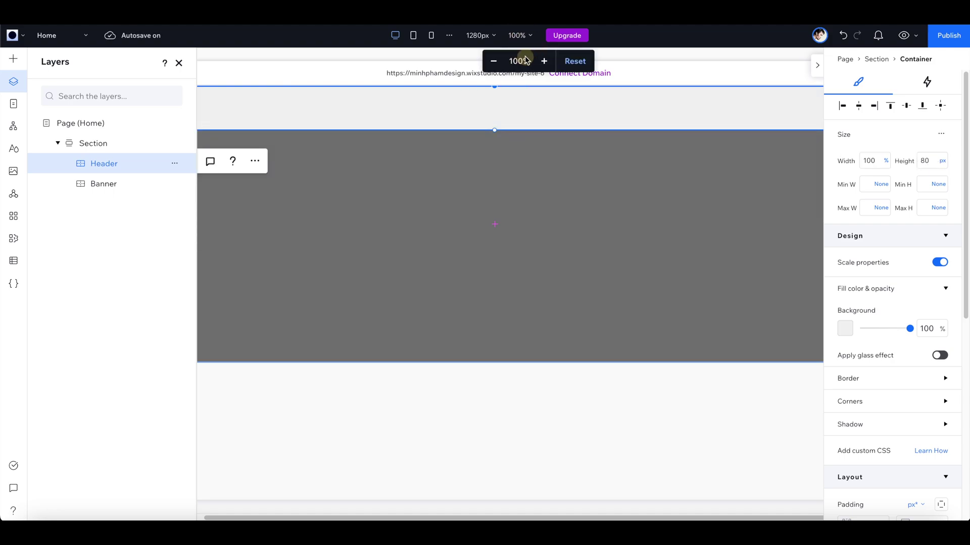
{"action": "left_click", "coordinate": [494, 63]}
{"action": "left_click", "coordinate": [495, 61]}
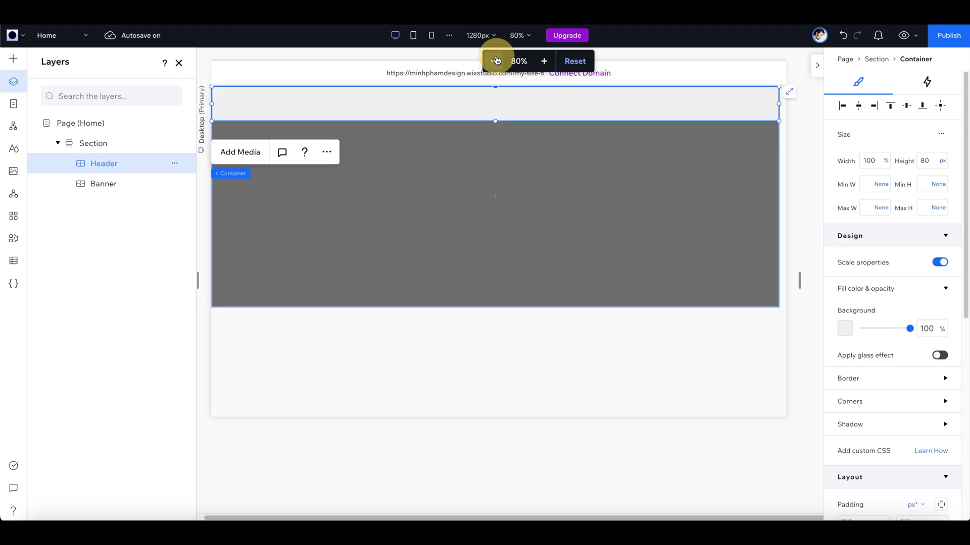
{"action": "left_click", "coordinate": [558, 276]}
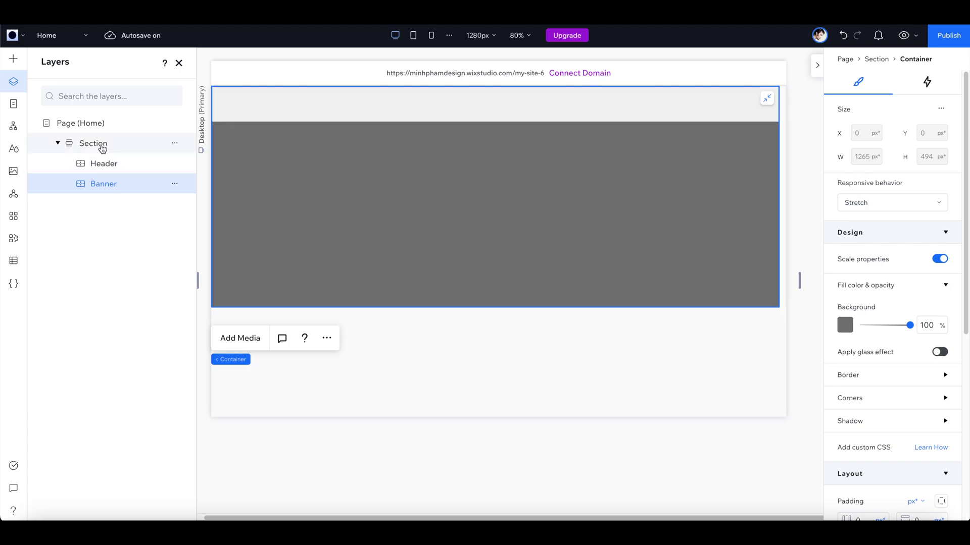
Set the section height to 100.1 vh in viewport-height units and preview the page
{"action": "left_click", "coordinate": [100, 145]}
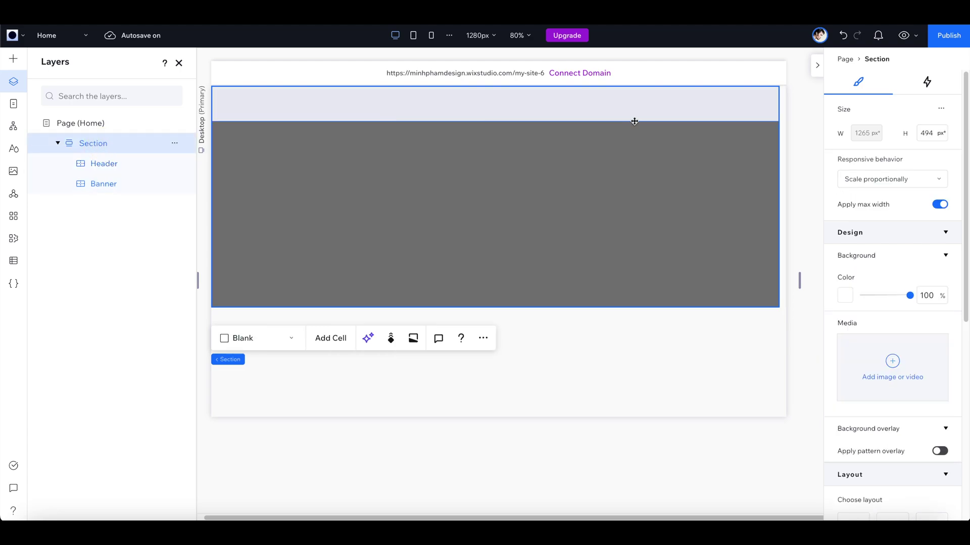
{"action": "left_click", "coordinate": [940, 109]}
{"action": "left_click", "coordinate": [913, 117]}
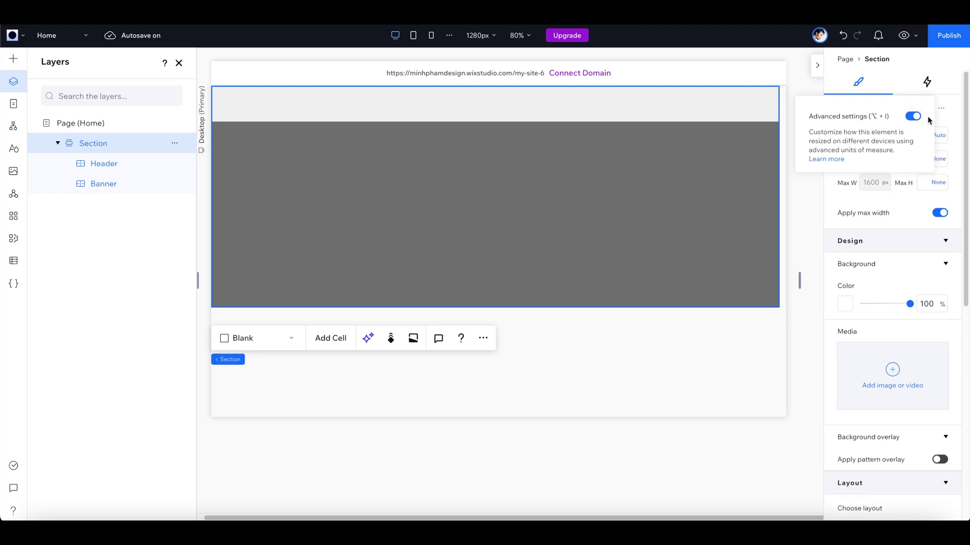
{"action": "left_click", "coordinate": [943, 124]}
{"action": "left_click", "coordinate": [935, 138]}
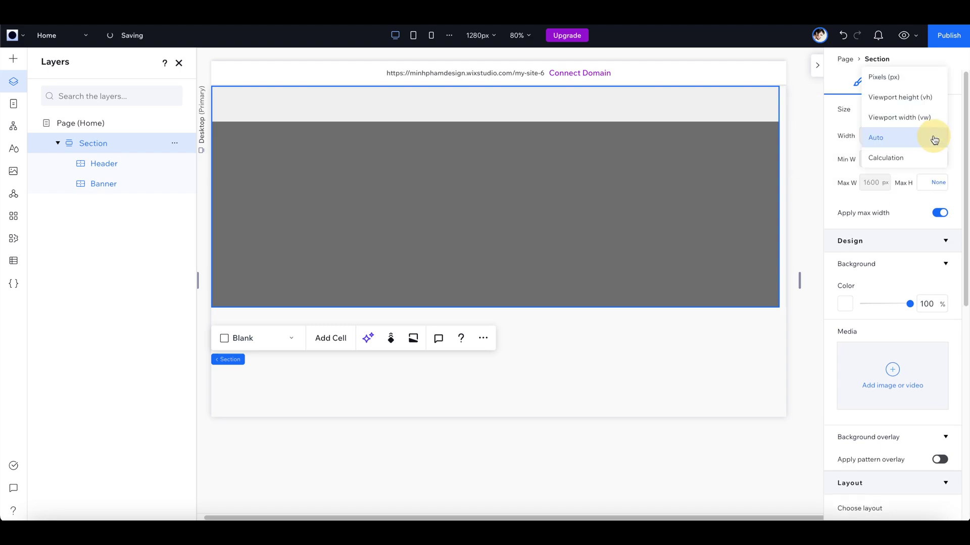
{"action": "left_click", "coordinate": [927, 100]}
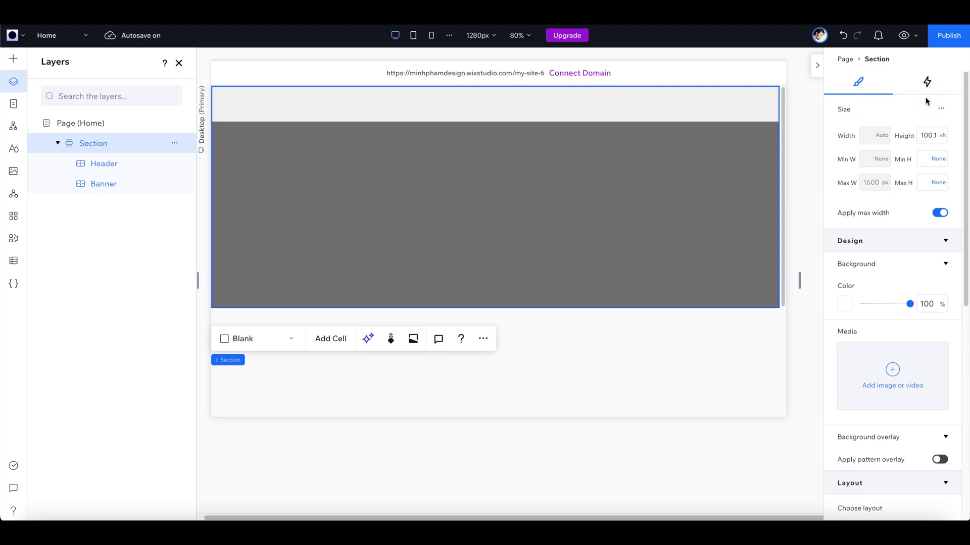
{"action": "left_click", "coordinate": [903, 35]}
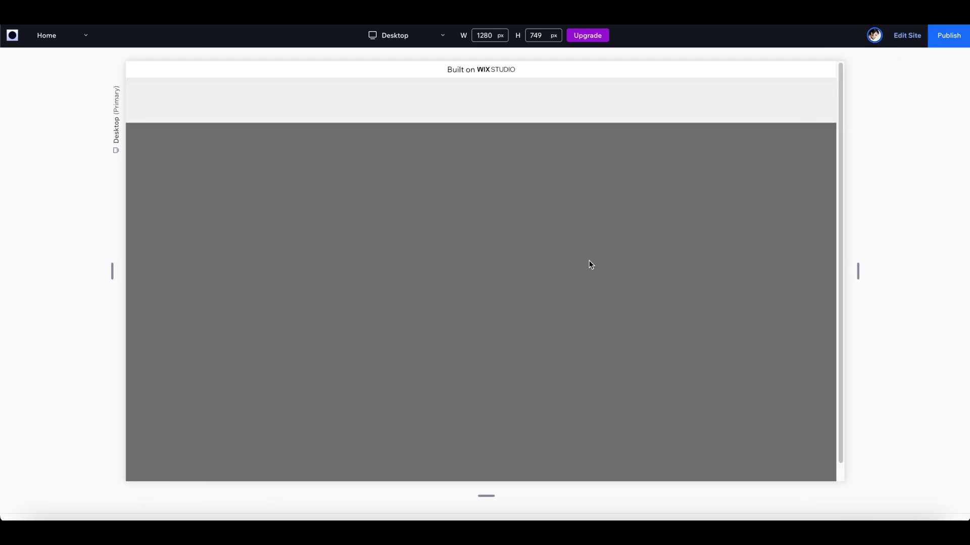
Back in the editor, set the Header container's background opacity to 0%
{"action": "left_click", "coordinate": [907, 35]}
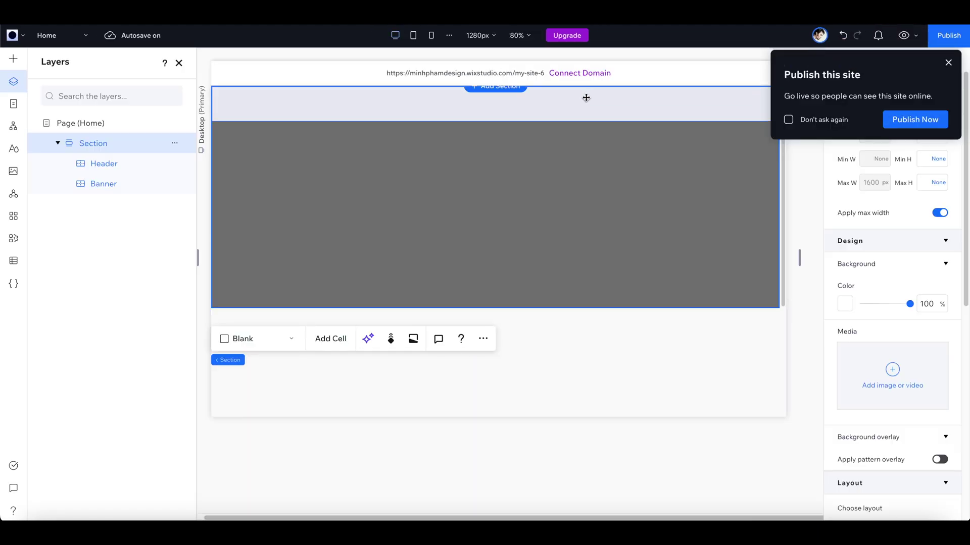
{"action": "left_click", "coordinate": [585, 98]}
{"action": "left_click_drag", "start_coordinate": [910, 335], "coordinate": [808, 307]}
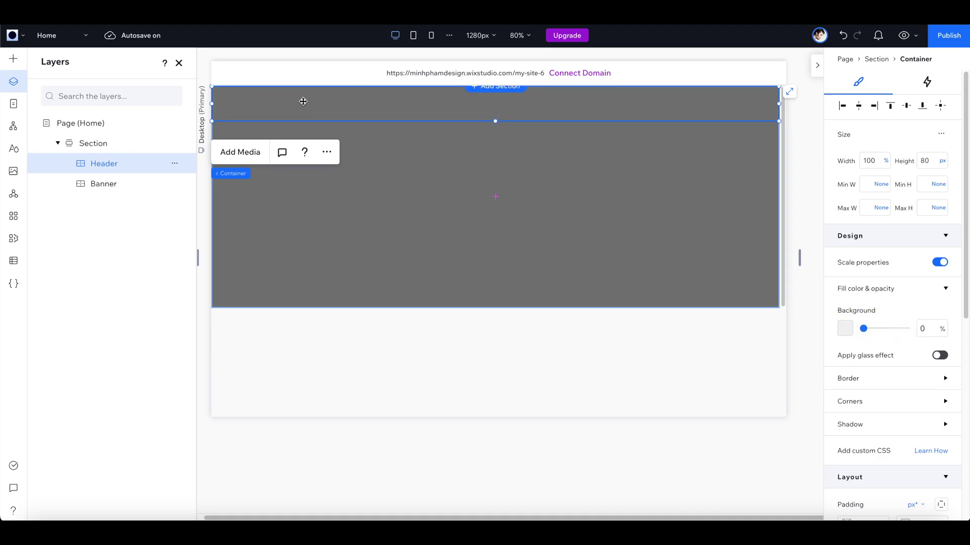
{"action": "left_click", "coordinate": [13, 59]}
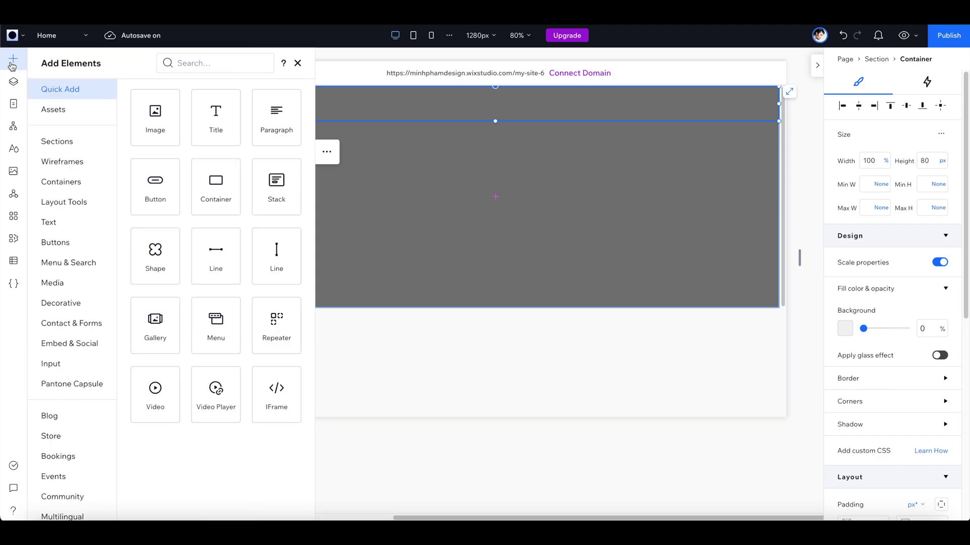
Upload the five SVG icons from the Icons folder and add them to the page
{"action": "left_click", "coordinate": [60, 283]}
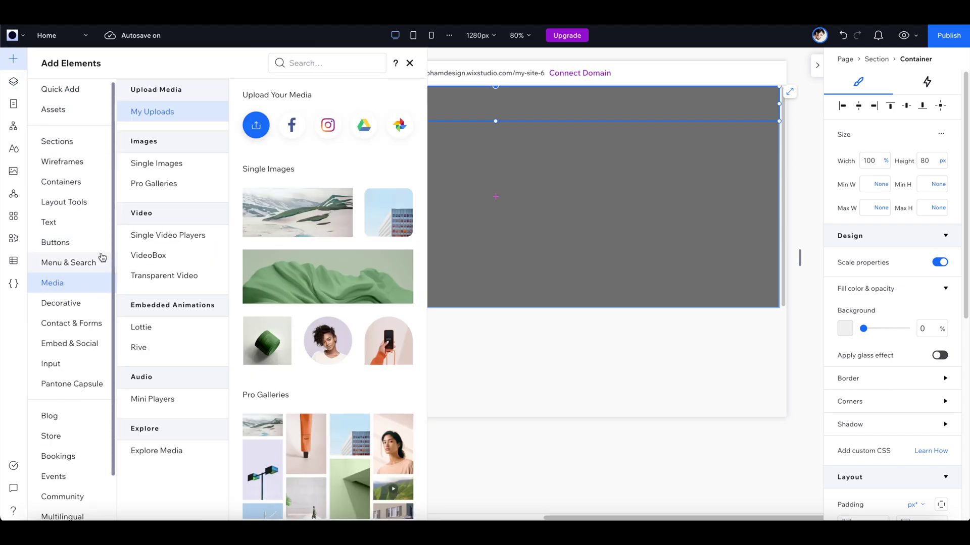
{"action": "left_click", "coordinate": [255, 126]}
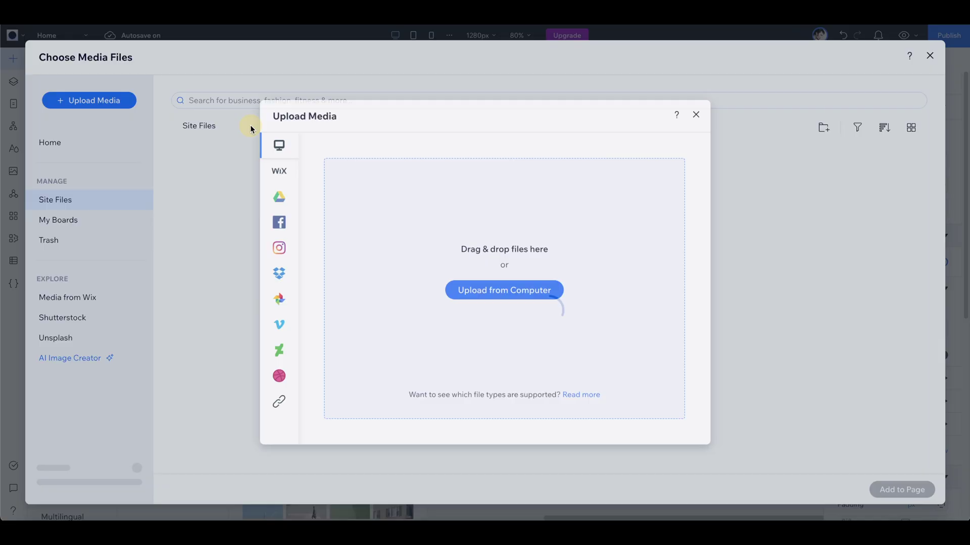
{"action": "left_click", "coordinate": [505, 292]}
{"action": "left_click", "coordinate": [463, 185]}
{"action": "left_click_drag", "start_coordinate": [656, 237], "coordinate": [621, 181]}
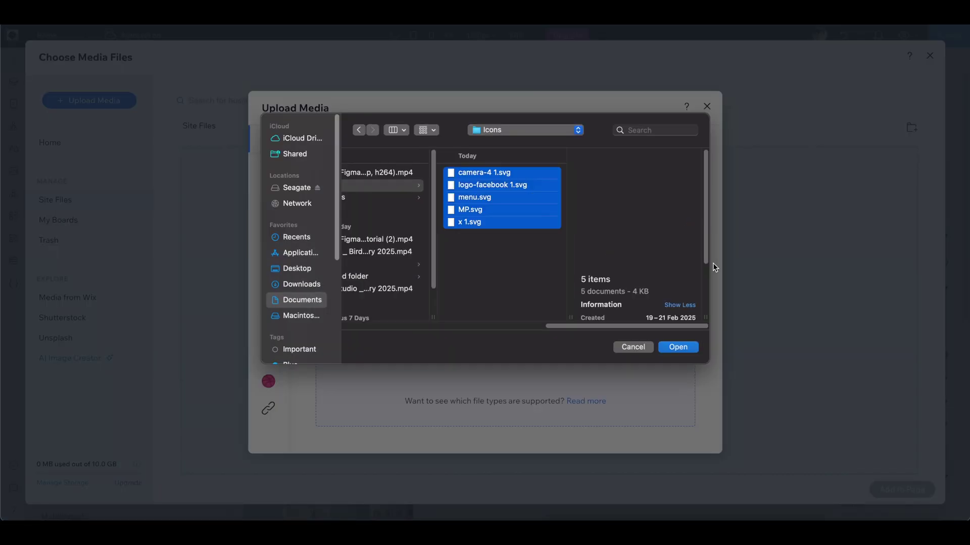
{"action": "left_click", "coordinate": [684, 347]}
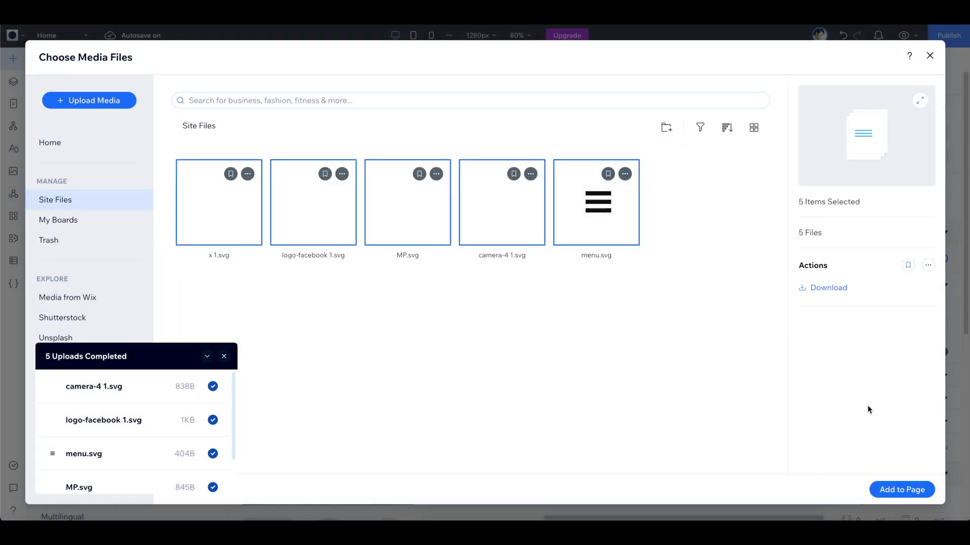
{"action": "left_click", "coordinate": [897, 492]}
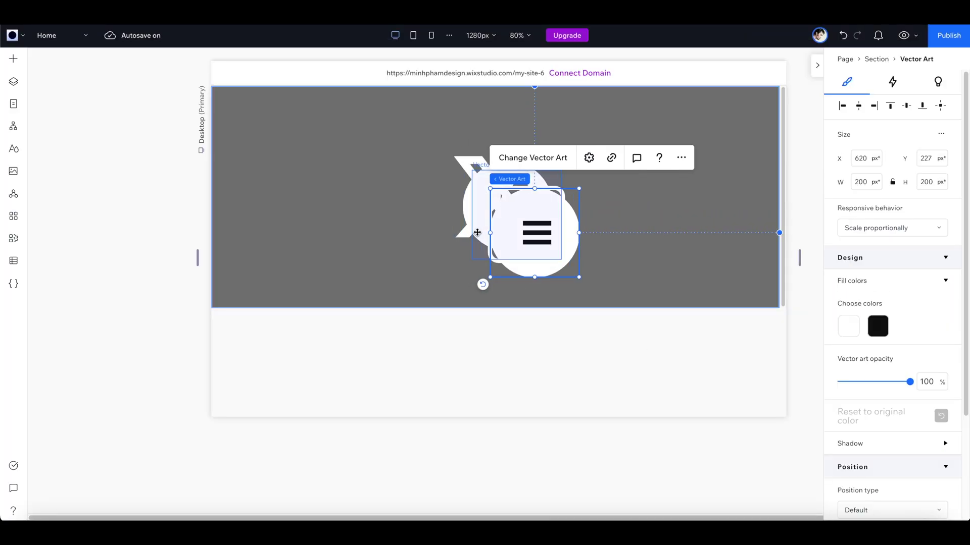
Resize the menu icon to 42 px and align it to the Header's top right
{"action": "left_click", "coordinate": [629, 202]}
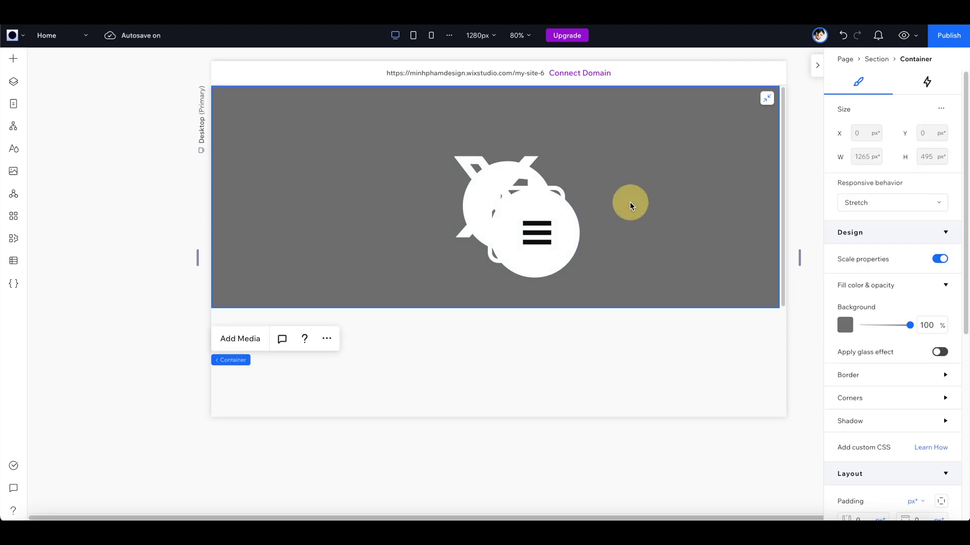
{"action": "left_click_drag", "start_coordinate": [565, 219], "coordinate": [673, 165]}
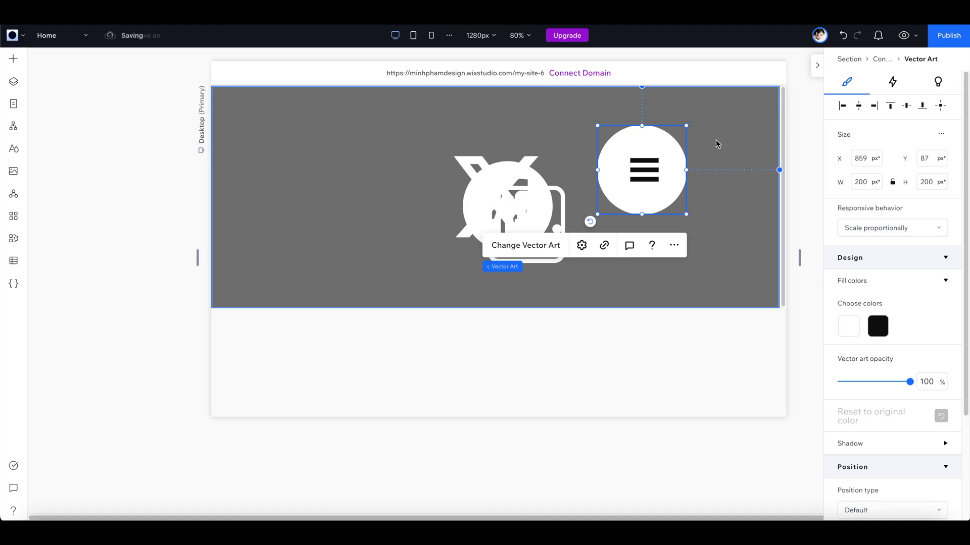
{"action": "left_click", "coordinate": [890, 185]}
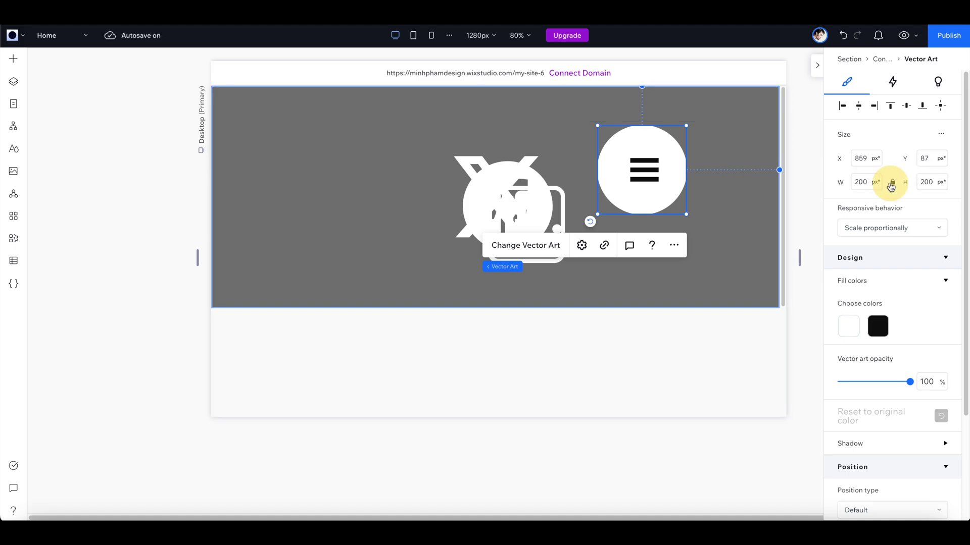
{"action": "left_click", "coordinate": [864, 182]}
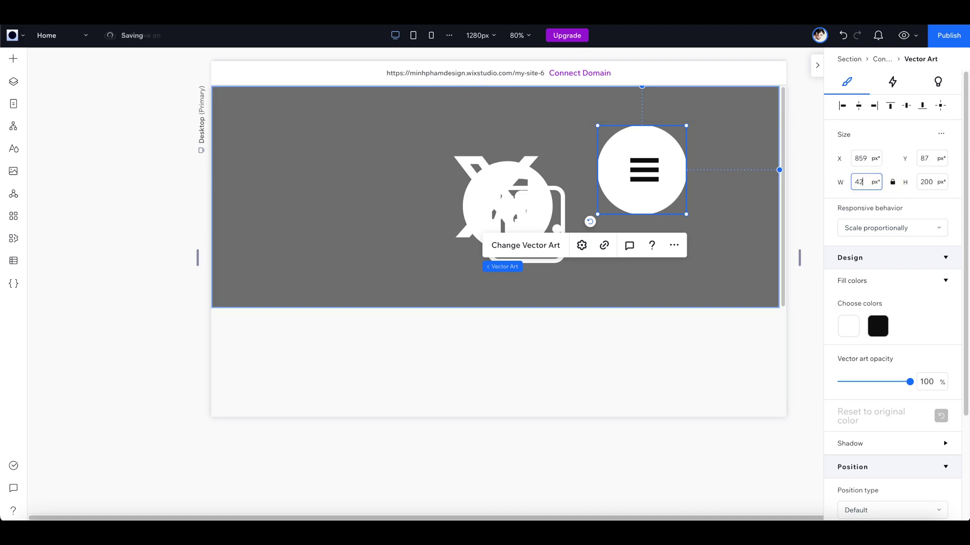
{"action": "type", "text": "42"}
{"action": "key", "text": "Return"}
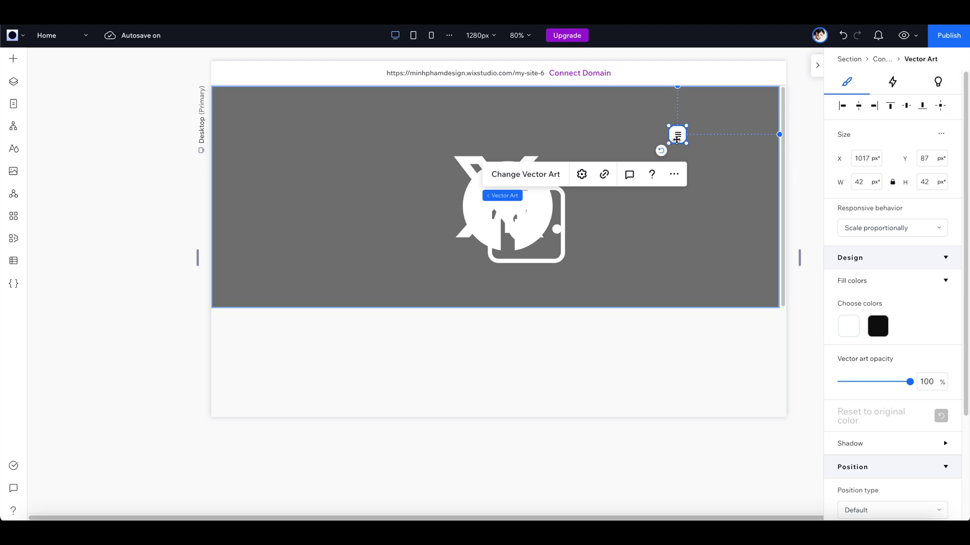
{"action": "left_click_drag", "start_coordinate": [677, 139], "coordinate": [720, 108]}
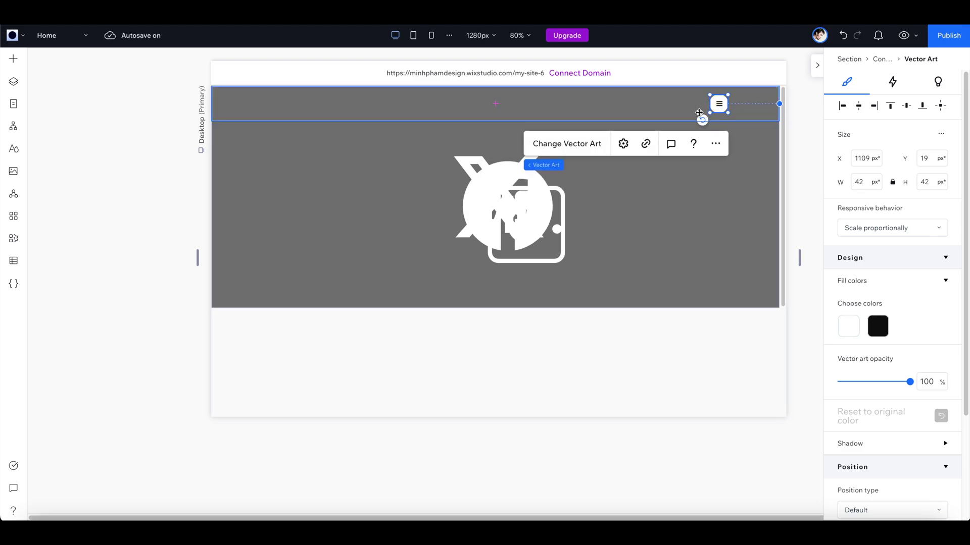
{"action": "left_click", "coordinate": [13, 82]}
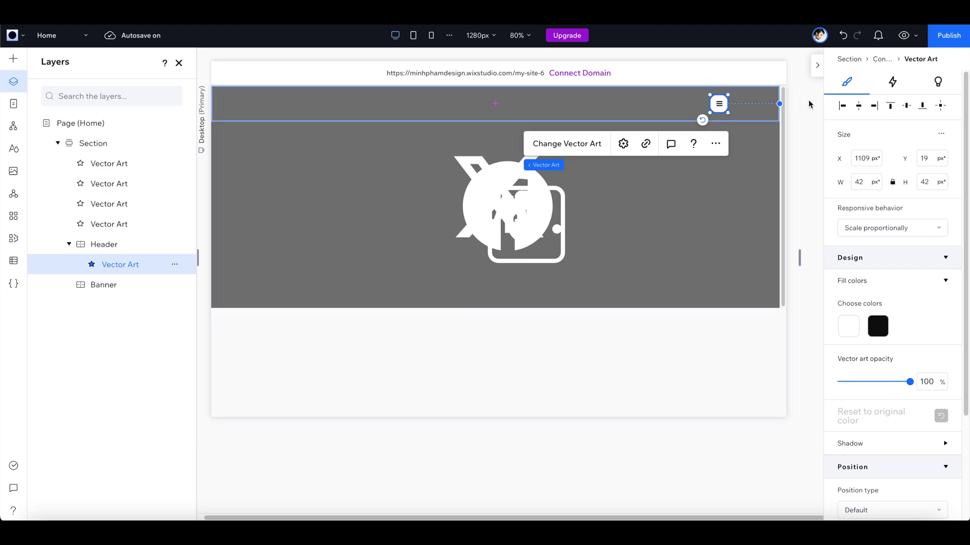
{"action": "left_click", "coordinate": [873, 107]}
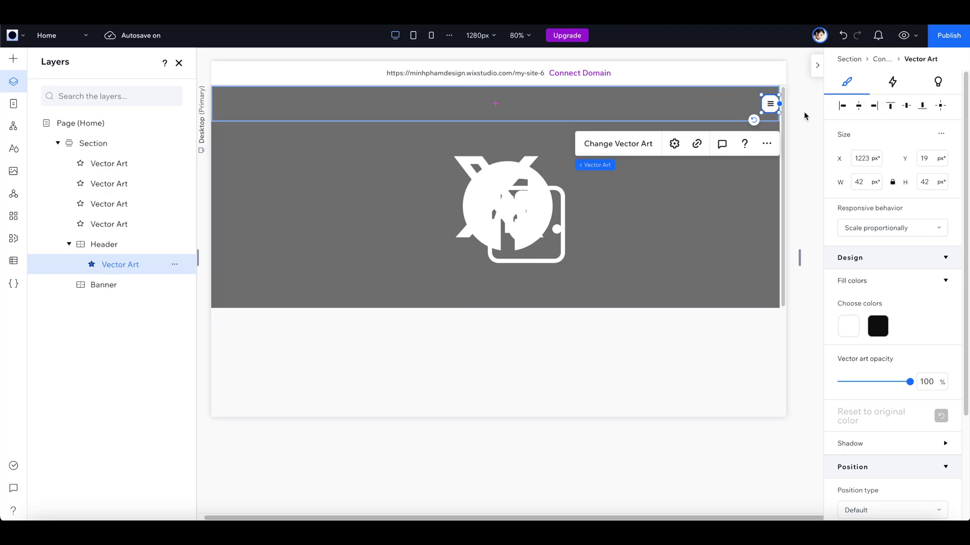
Spread out the stacked icons and place the MP logo, 60 px wide, at the Header's top left
{"action": "left_click_drag", "start_coordinate": [526, 213], "coordinate": [586, 222]}
{"action": "left_click_drag", "start_coordinate": [444, 195], "coordinate": [411, 212]}
{"action": "left_click", "coordinate": [635, 180]}
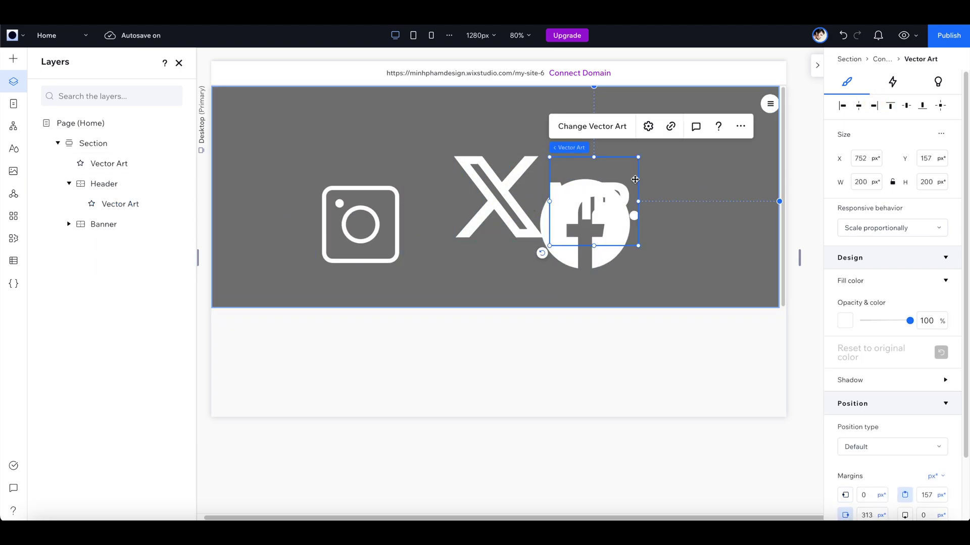
{"action": "left_click_drag", "start_coordinate": [635, 180], "coordinate": [399, 144]}
{"action": "left_click", "coordinate": [864, 182]}
{"action": "type", "text": "60"}
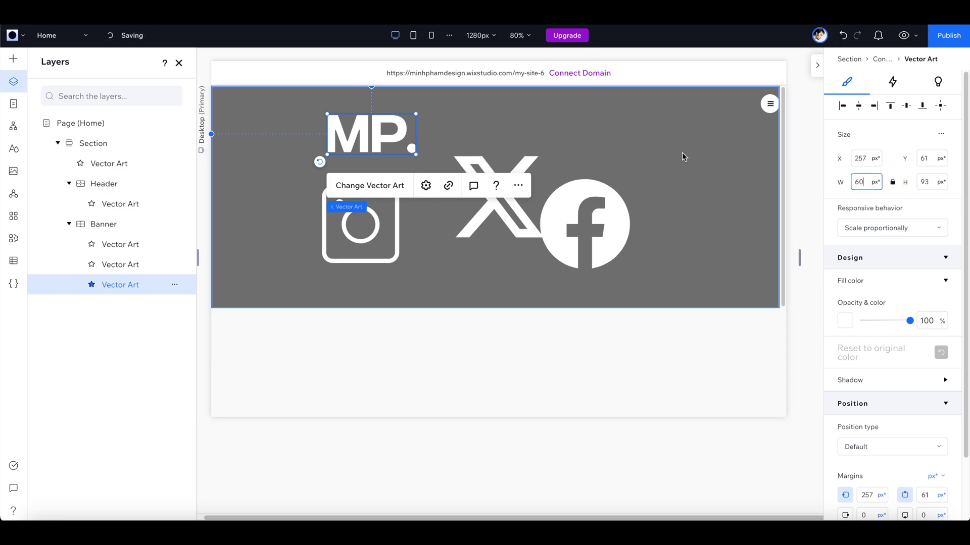
{"action": "key", "text": "Return"}
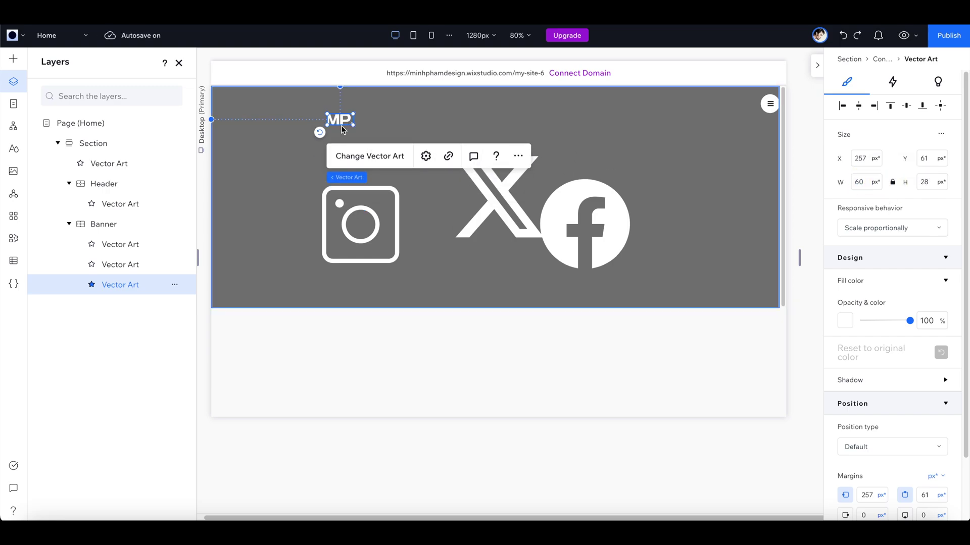
{"action": "left_click_drag", "start_coordinate": [342, 129], "coordinate": [229, 109]}
Give the Header container 40 px side padding
{"action": "left_click", "coordinate": [717, 103]}
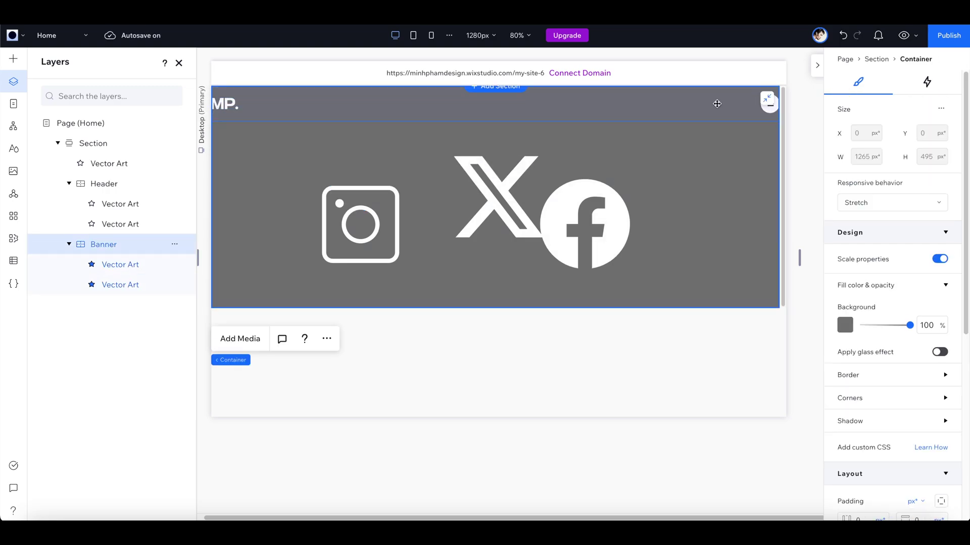
{"action": "left_click", "coordinate": [724, 109]}
{"action": "scroll", "coordinate": [901, 326], "scroll_direction": "down", "scroll_amount": 3}
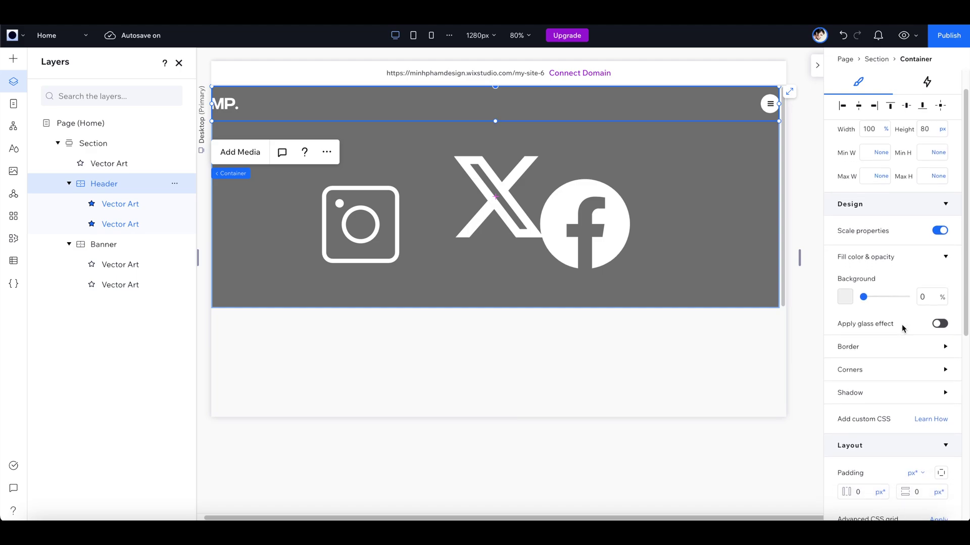
{"action": "left_click", "coordinate": [866, 384]}
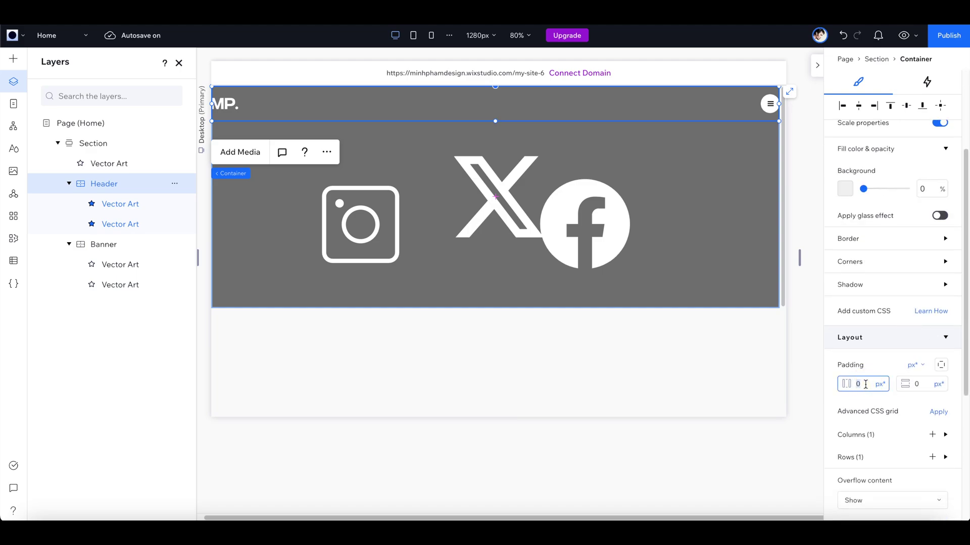
{"action": "type", "text": "40"}
{"action": "key", "text": "Return"}
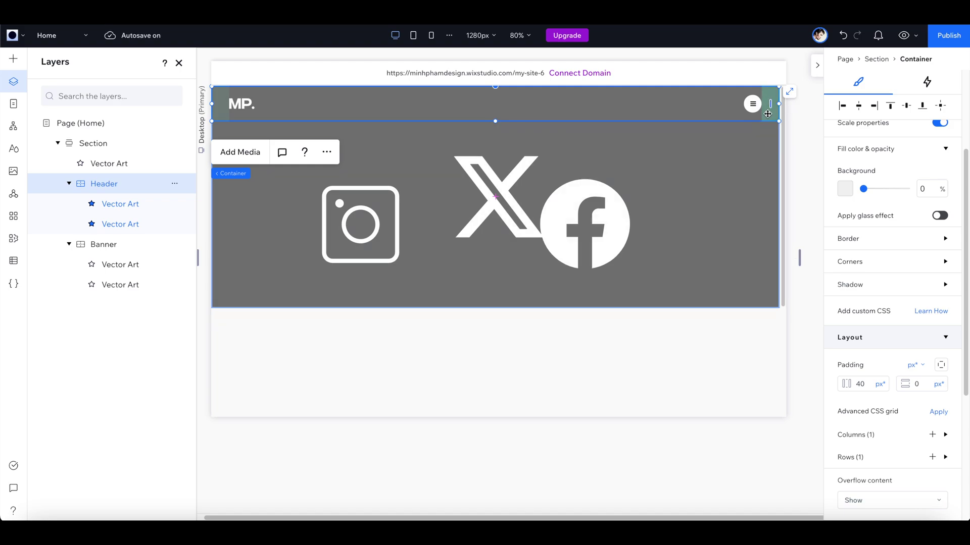
{"action": "left_click", "coordinate": [615, 222]}
{"action": "left_click", "coordinate": [374, 214]}
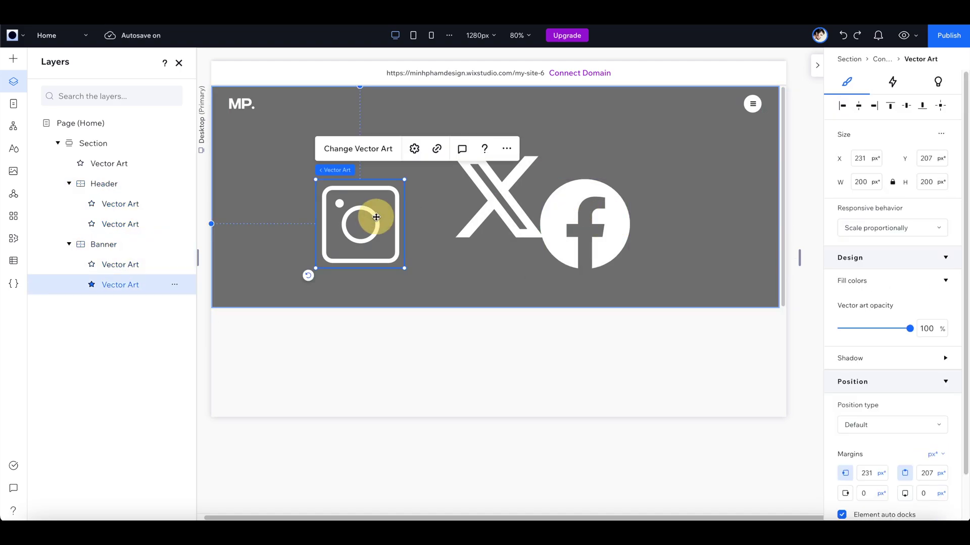
Shrink the social icons, Instagram to 20 px and X and Facebook to 16 px wide
{"action": "left_click", "coordinate": [482, 204], "text": "shift"}
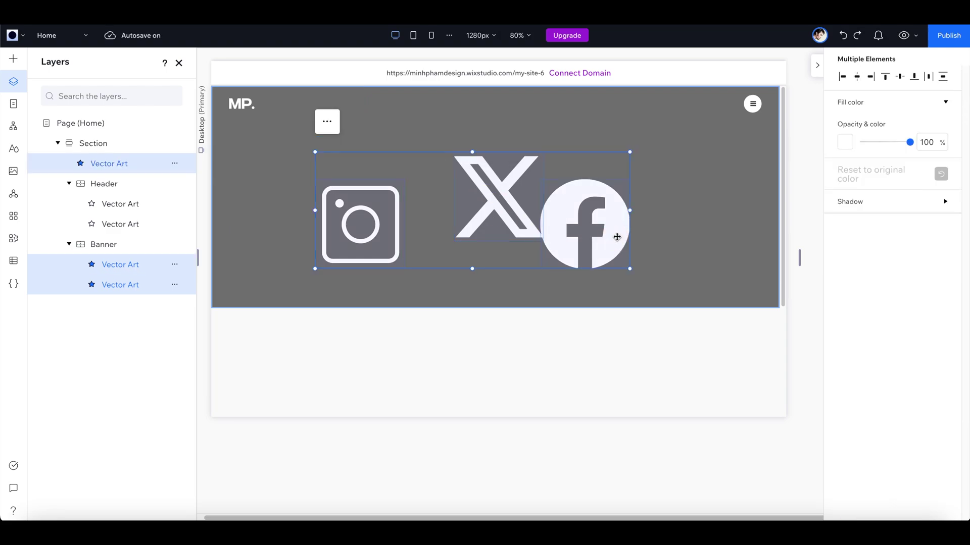
{"action": "left_click", "coordinate": [362, 222]}
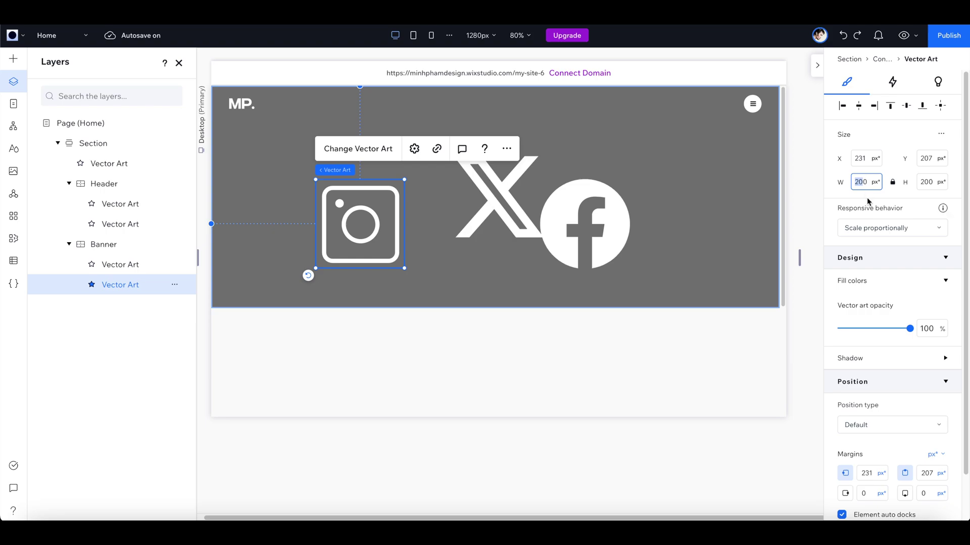
{"action": "type", "text": "20"}
{"action": "key", "text": "Return"}
{"action": "type", "text": "1"}
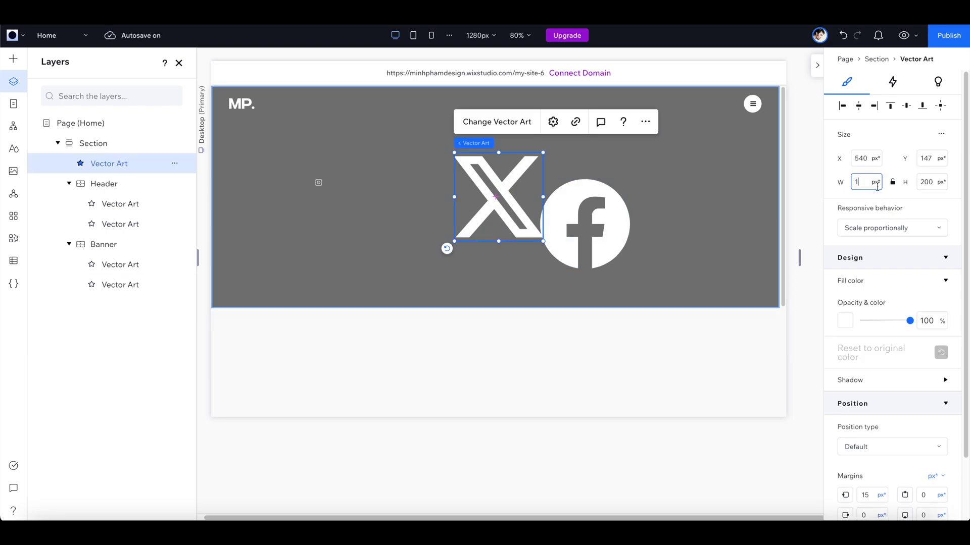
{"action": "type", "text": "6"}
{"action": "key", "text": "Return"}
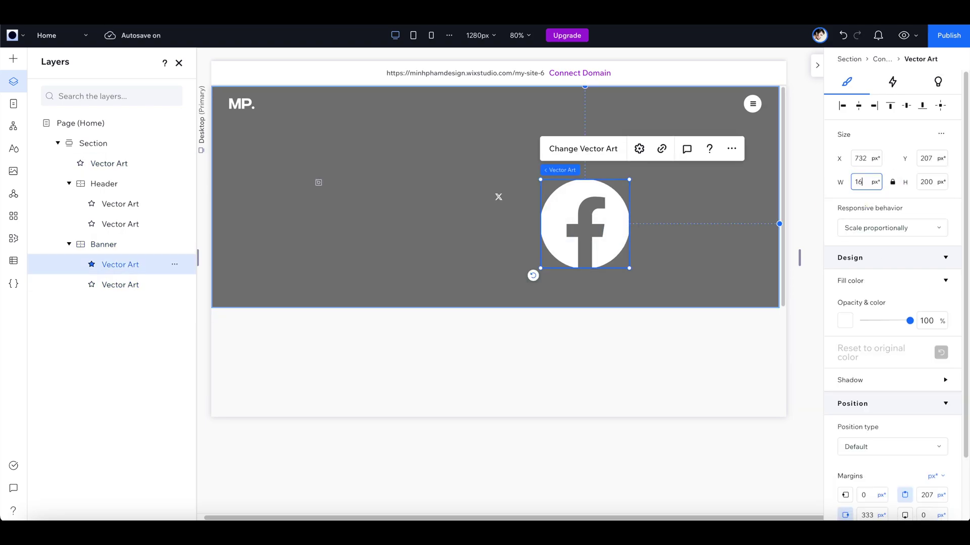
{"action": "key", "text": "Return"}
Move the Facebook and Instagram icons into the header beside the X icon
{"action": "left_click_drag", "start_coordinate": [569, 126], "coordinate": [530, 111]}
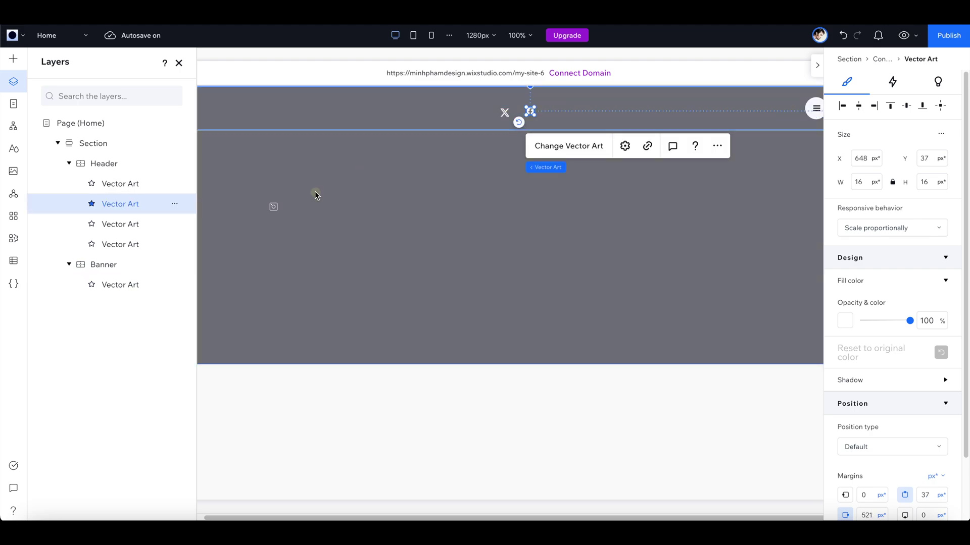
{"action": "left_click", "coordinate": [273, 206]}
{"action": "left_click", "coordinate": [274, 207]}
{"action": "left_click_drag", "start_coordinate": [273, 207], "coordinate": [481, 113]}
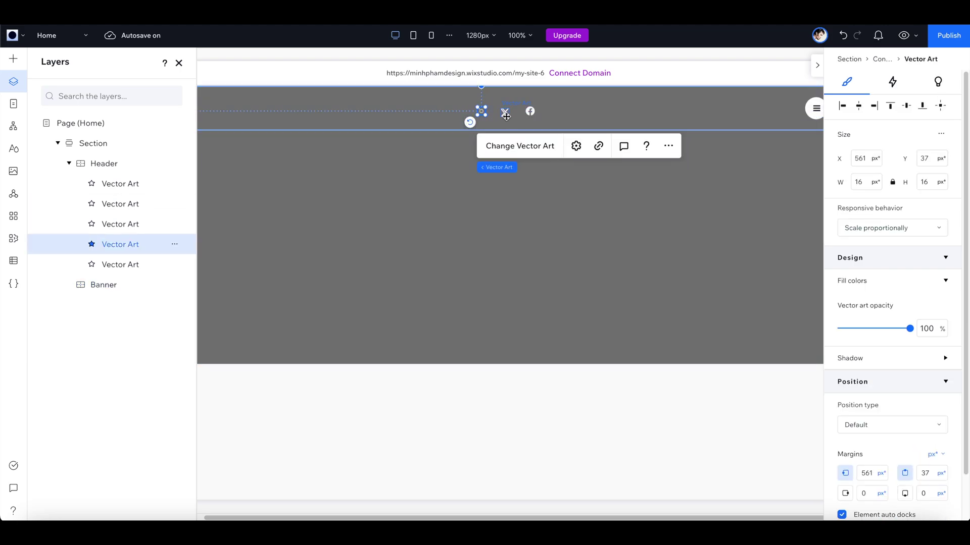
Align the three icons' vertical centres, space them evenly, and group them into a horizontal stack
{"action": "left_click", "coordinate": [506, 117], "text": "shift"}
{"action": "left_click", "coordinate": [529, 110], "text": "shift"}
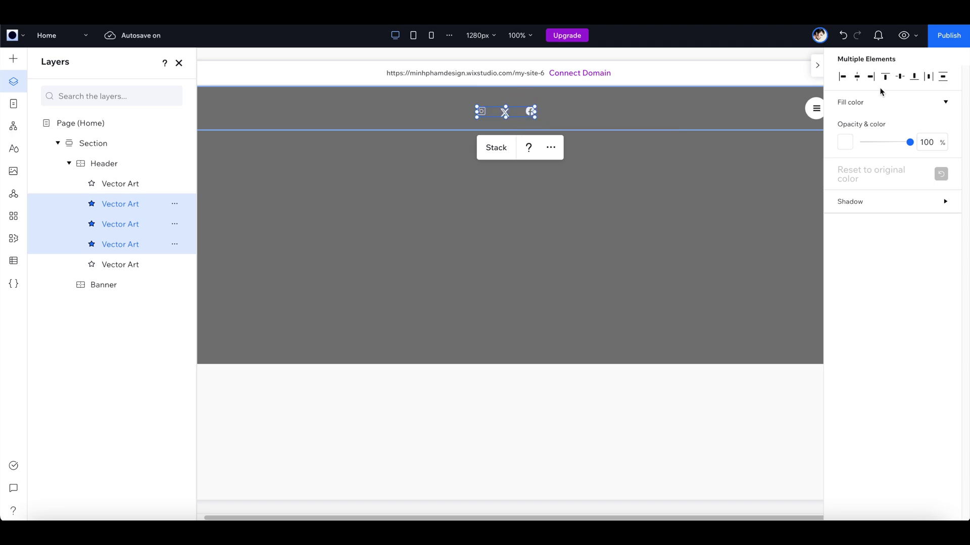
{"action": "left_click", "coordinate": [900, 77]}
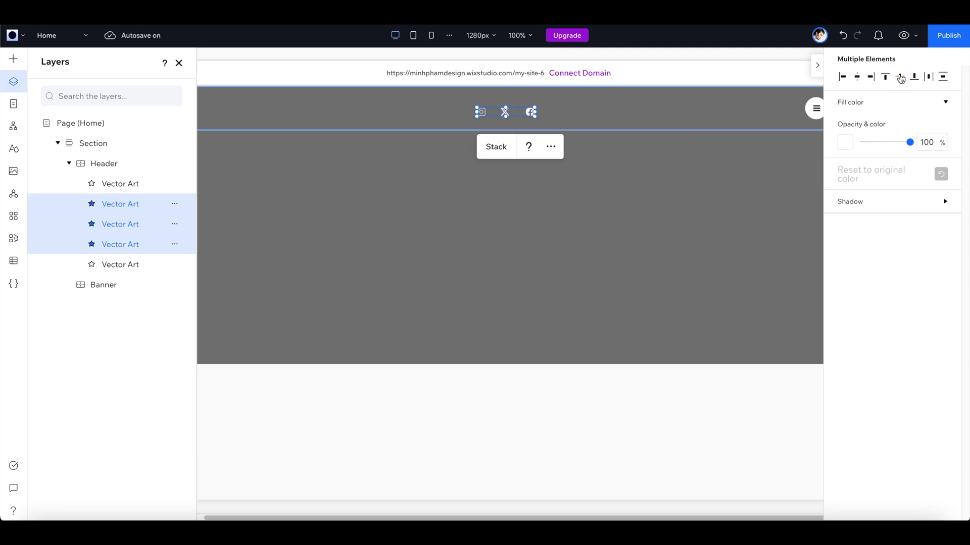
{"action": "left_click", "coordinate": [928, 77]}
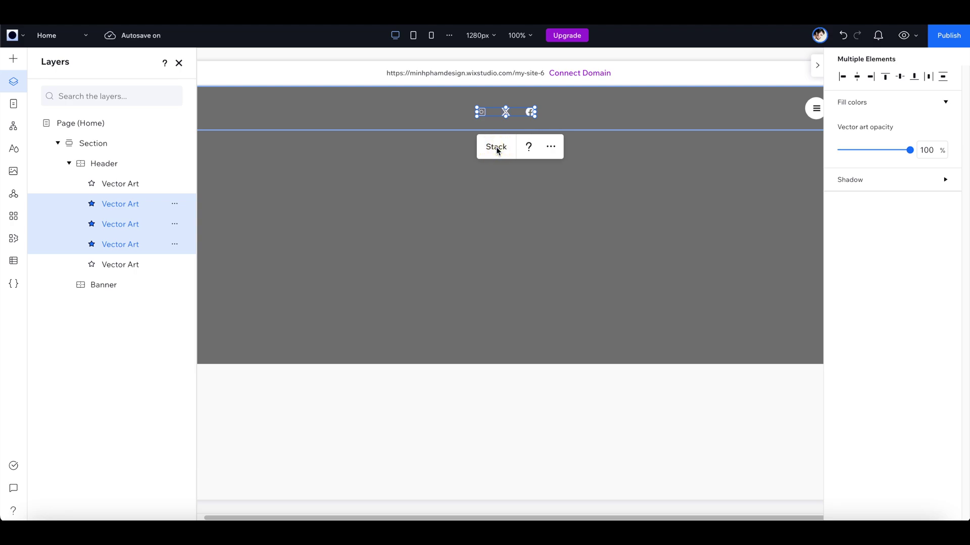
{"action": "left_click", "coordinate": [497, 151]}
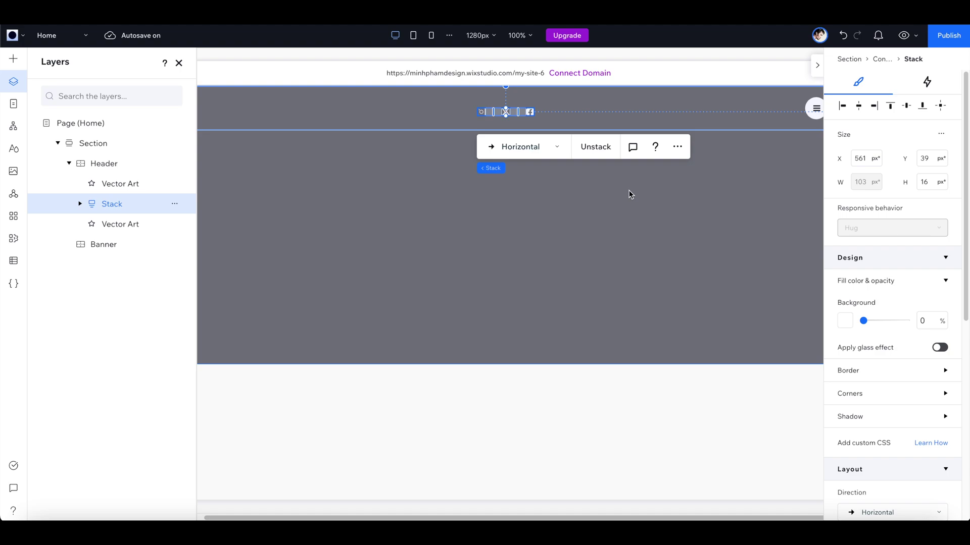
Centre the icon stack in the header and reorder it to X, Instagram, Facebook
{"action": "left_click", "coordinate": [859, 108]}
{"action": "left_click", "coordinate": [907, 107]}
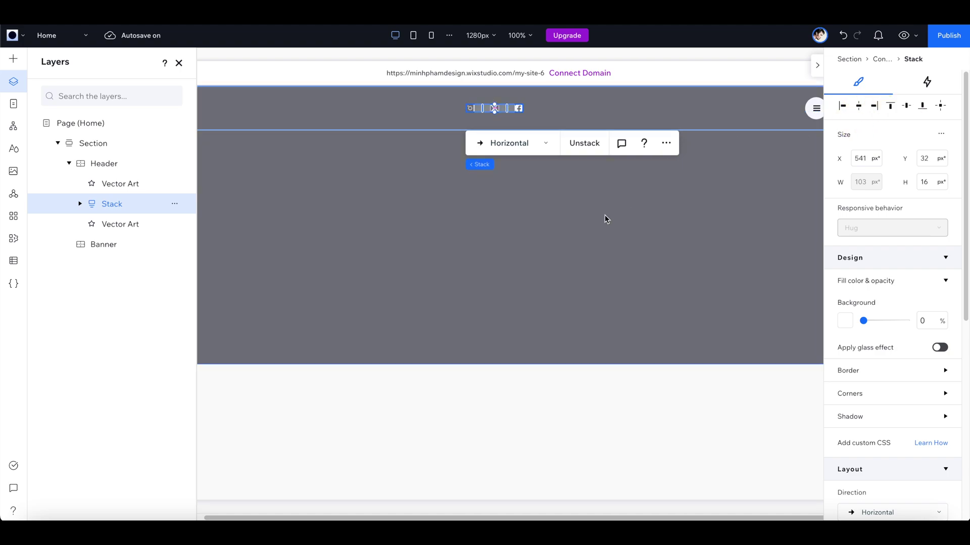
{"action": "left_click", "coordinate": [579, 236]}
{"action": "left_click", "coordinate": [502, 107]}
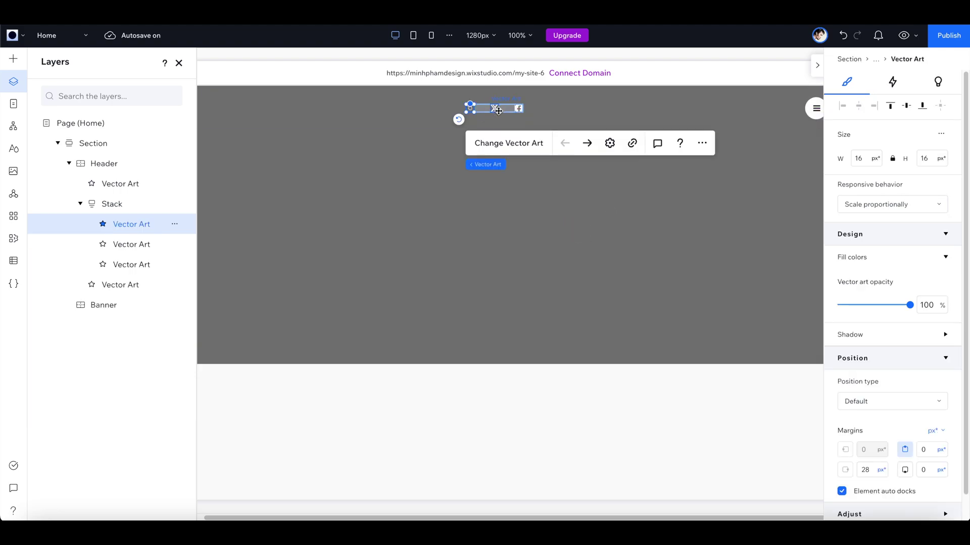
{"action": "left_click_drag", "start_coordinate": [71, 227], "coordinate": [94, 251]}
{"action": "left_click", "coordinate": [493, 245]}
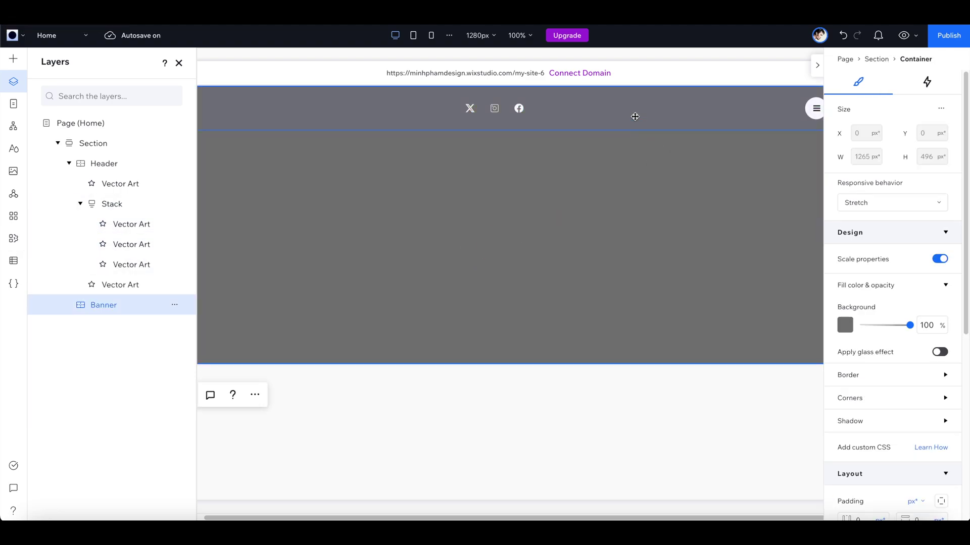
Preview the site and narrow the viewport to test the header layout
{"action": "left_click", "coordinate": [775, 109]}
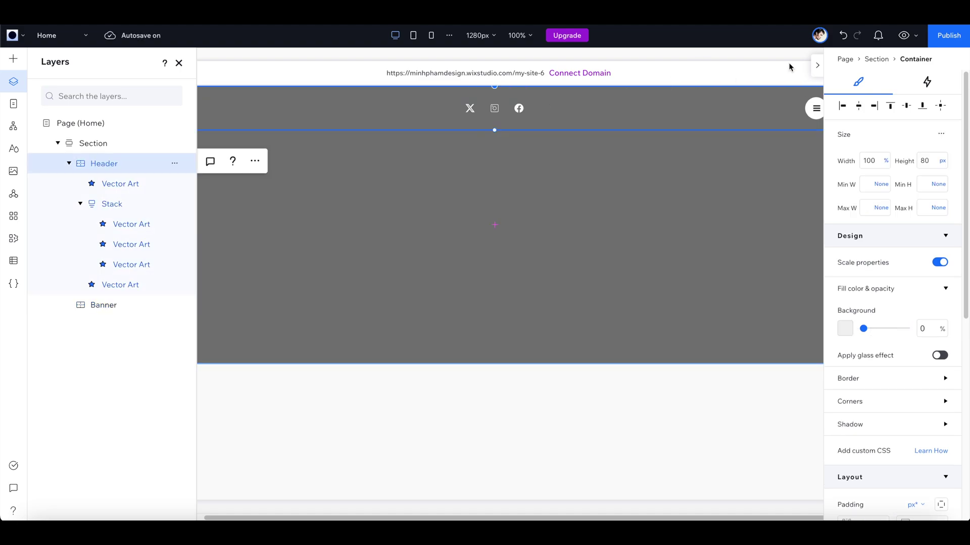
{"action": "left_click", "coordinate": [903, 35]}
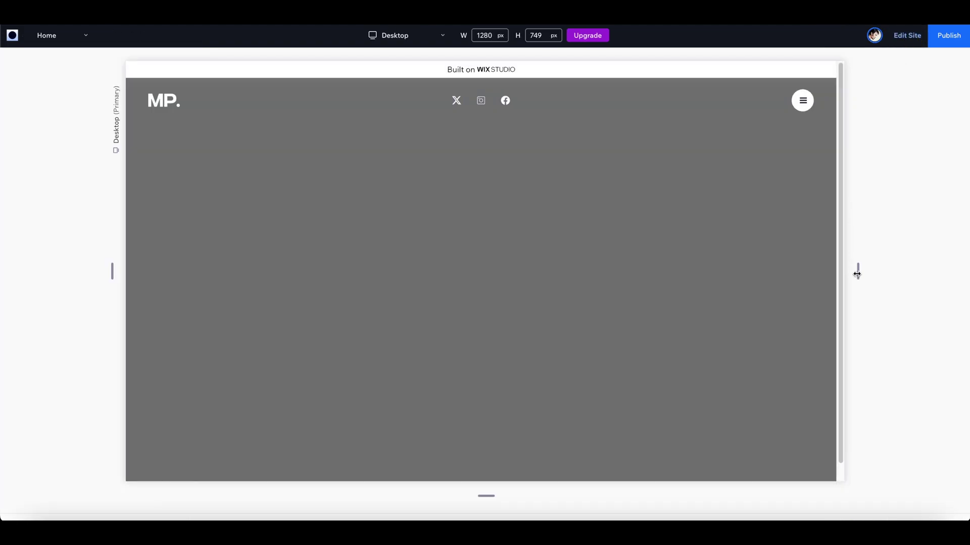
{"action": "left_click_drag", "start_coordinate": [857, 274], "coordinate": [820, 272]}
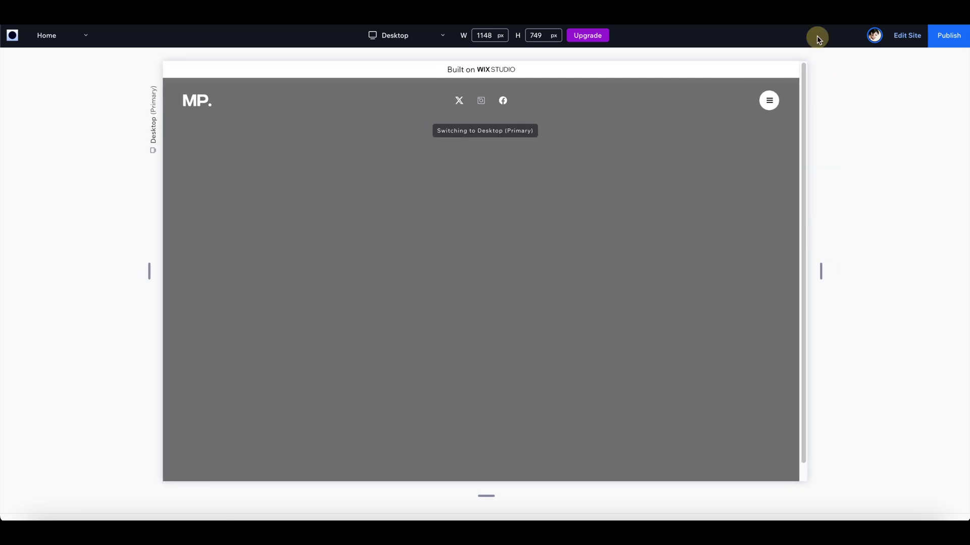
{"action": "left_click", "coordinate": [906, 36]}
Set the stacked social icons' resizing behaviour to Fixed
{"action": "left_click", "coordinate": [470, 109]}
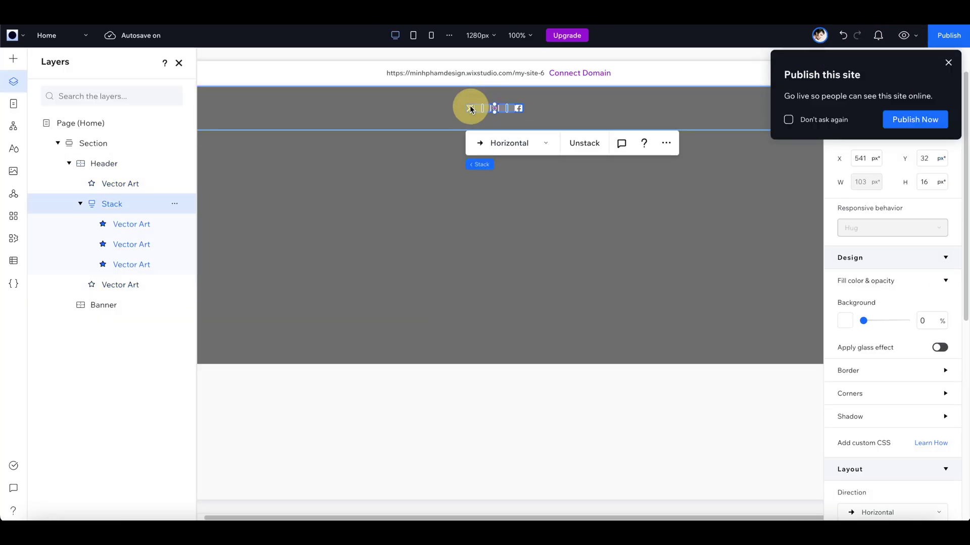
{"action": "left_click", "coordinate": [948, 64]}
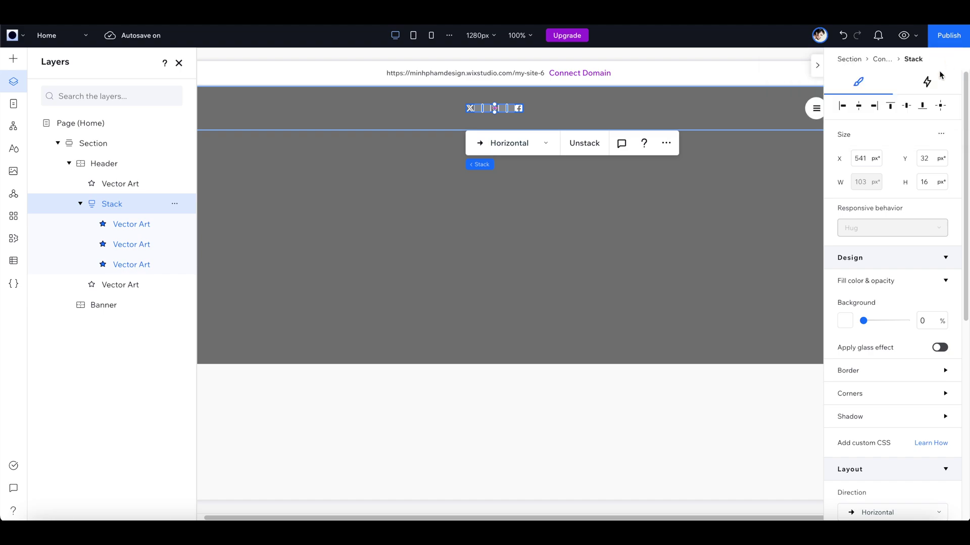
{"action": "left_click", "coordinate": [892, 204]}
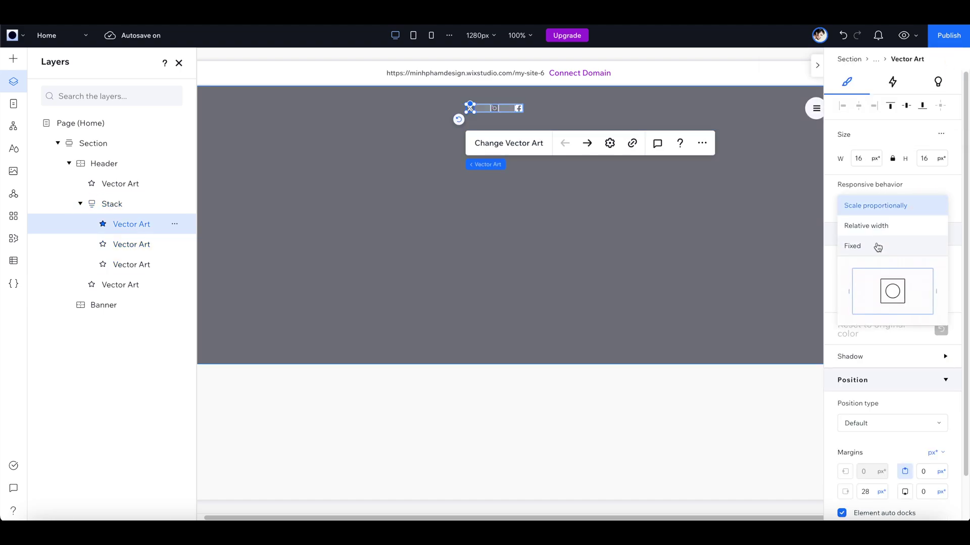
{"action": "left_click", "coordinate": [680, 178]}
{"action": "left_click", "coordinate": [126, 244]}
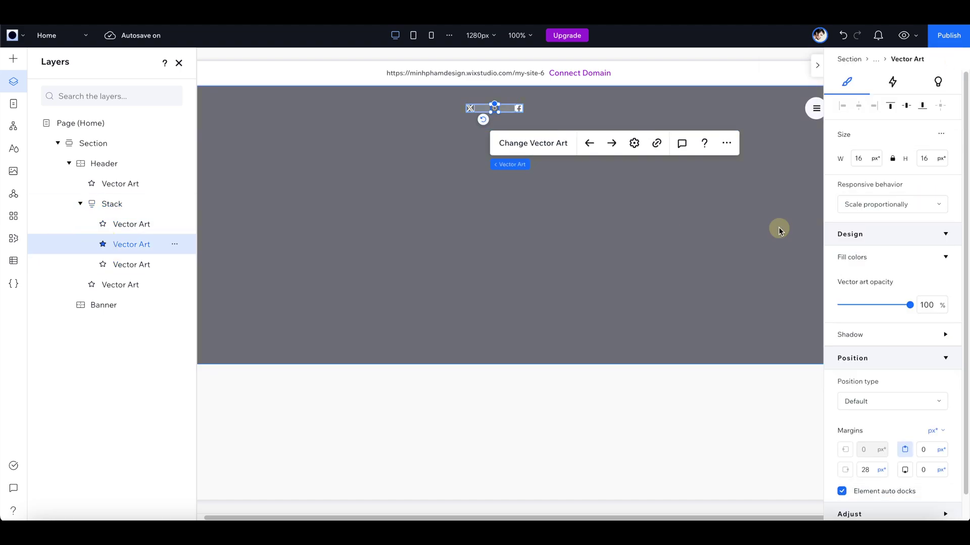
{"action": "left_click", "coordinate": [918, 206]}
{"action": "left_click", "coordinate": [848, 244]}
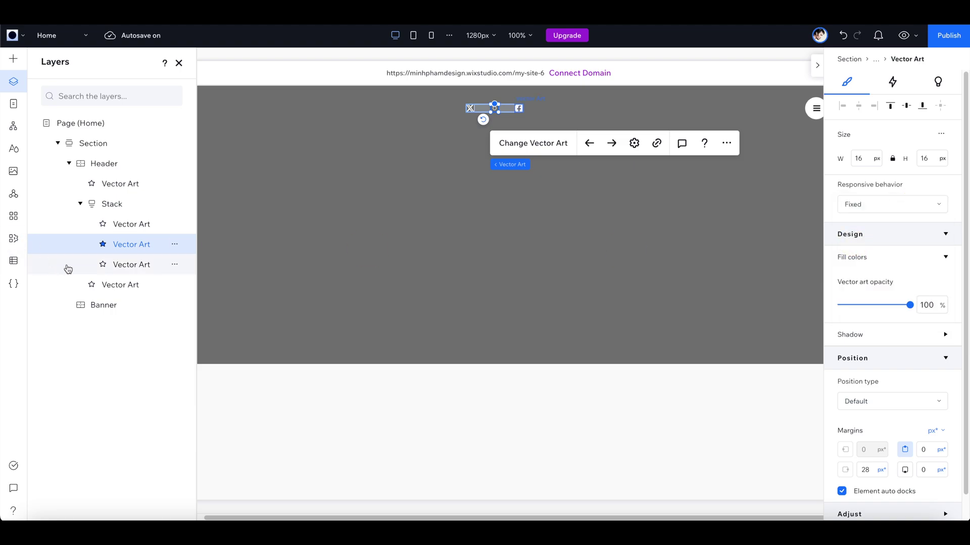
{"action": "left_click", "coordinate": [67, 265]}
{"action": "left_click", "coordinate": [924, 205]}
{"action": "left_click", "coordinate": [887, 244]}
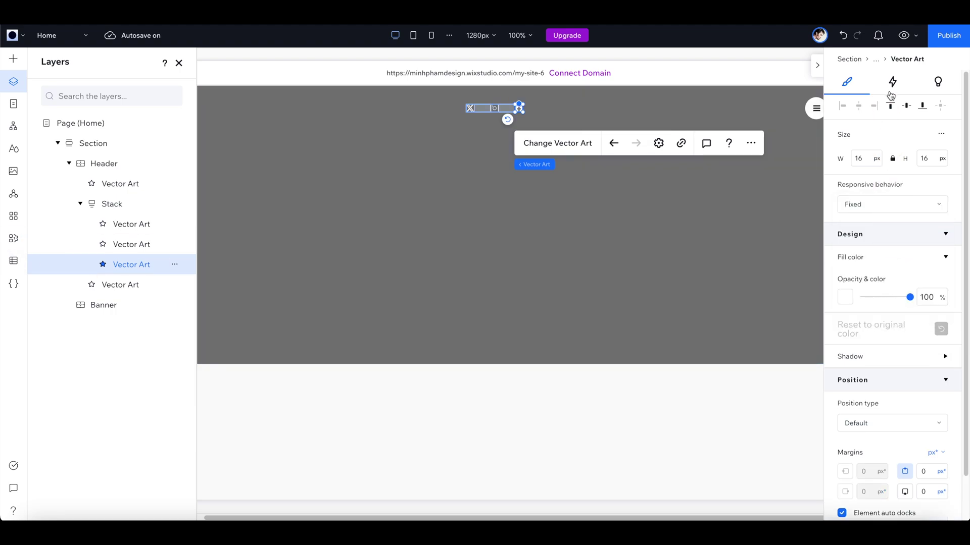
Preview the site and resize the viewport width to check the icons
{"action": "left_click", "coordinate": [903, 35]}
{"action": "mouse_move", "coordinate": [857, 275]}
{"action": "left_mouse_down"}
{"action": "mouse_move", "coordinate": [717, 269]}
{"action": "mouse_move", "coordinate": [848, 264]}
{"action": "left_mouse_up"}
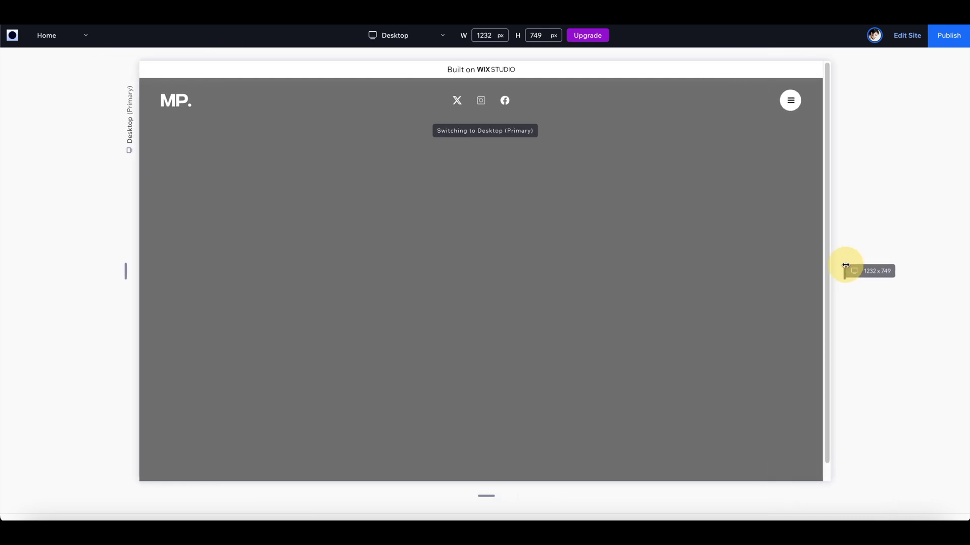
{"action": "left_click", "coordinate": [907, 35]}
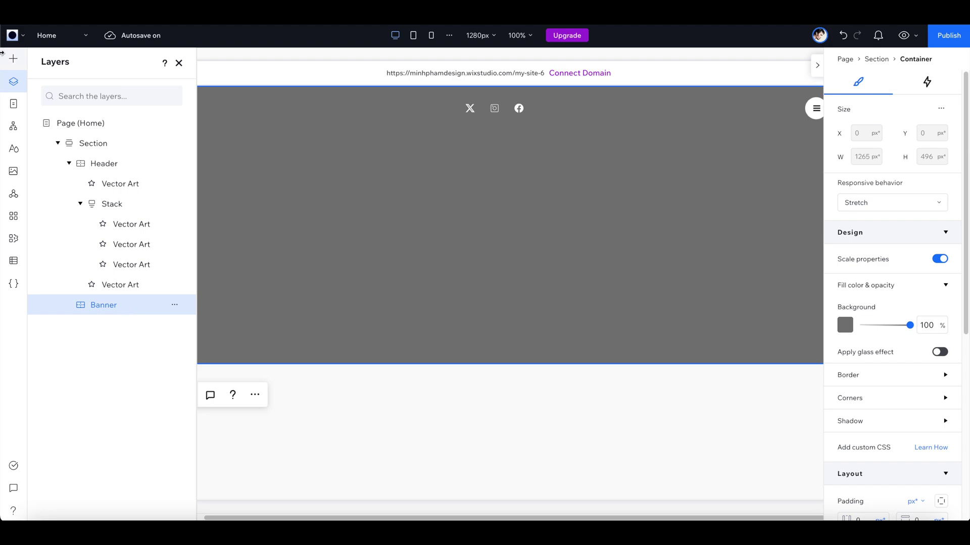
Add an iFrame element to the banner via an 'iframe' search and open its code settings
{"action": "left_click", "coordinate": [9, 61]}
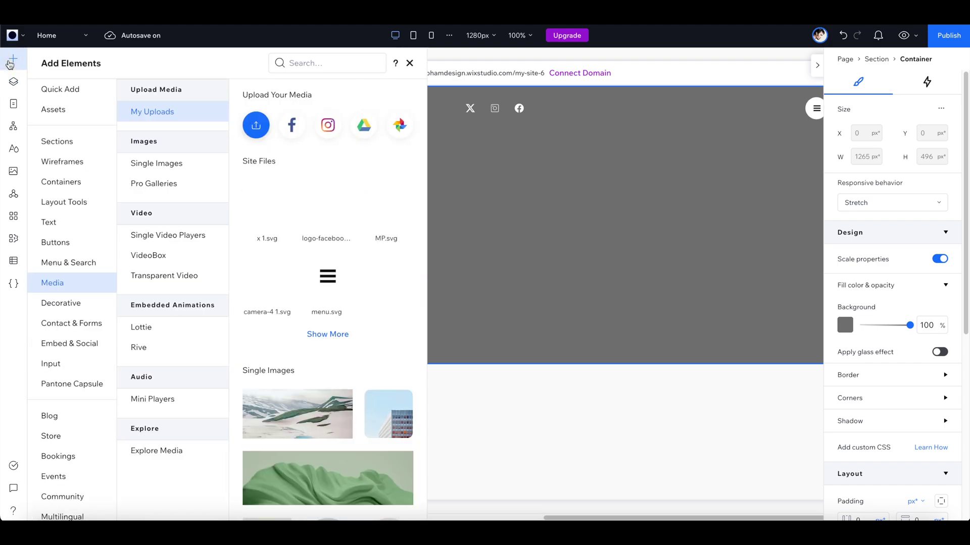
{"action": "left_click", "coordinate": [298, 64]}
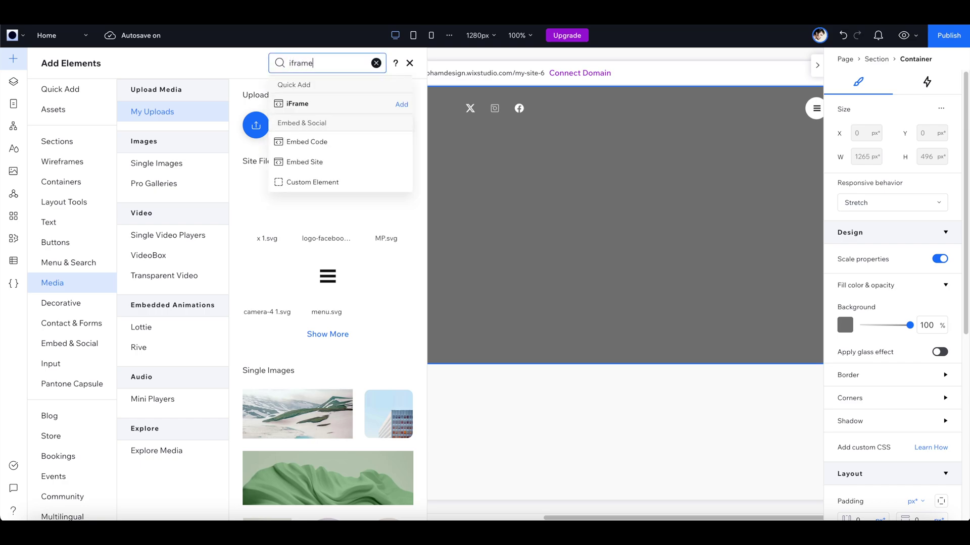
{"action": "left_click", "coordinate": [297, 106]}
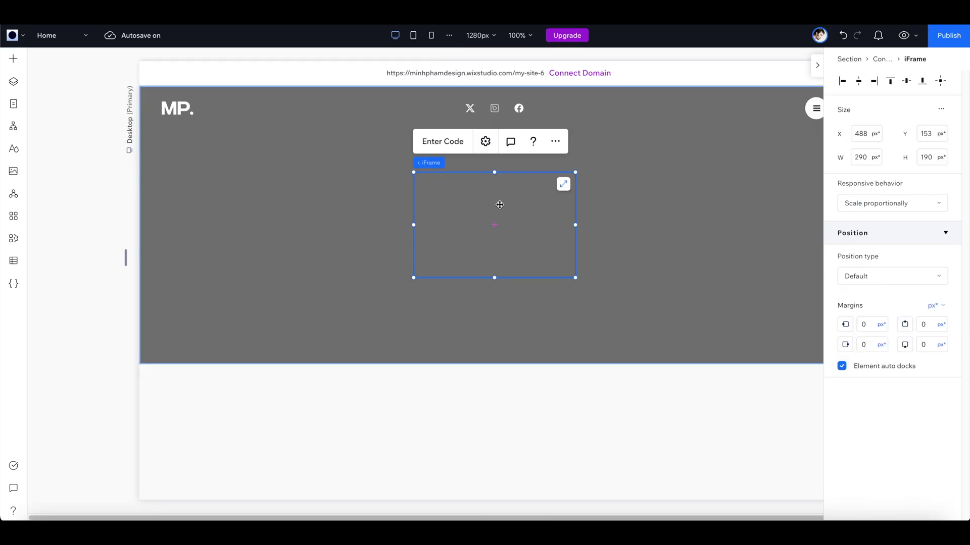
{"action": "left_click", "coordinate": [443, 143]}
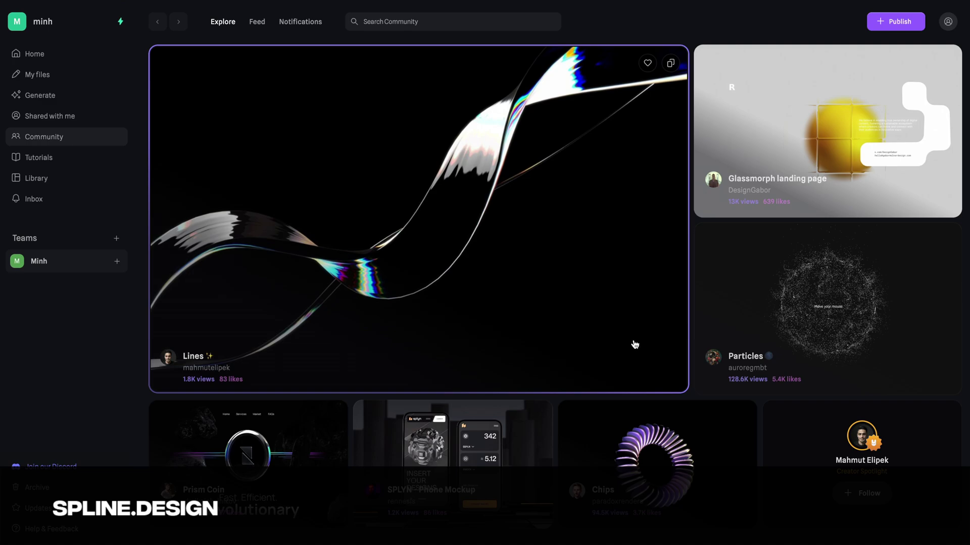
Browse Spline's Community Explore page, open Retro Glass Material, and spin its glass lettering
{"action": "scroll", "coordinate": [536, 203], "scroll_direction": "down", "scroll_amount": 6}
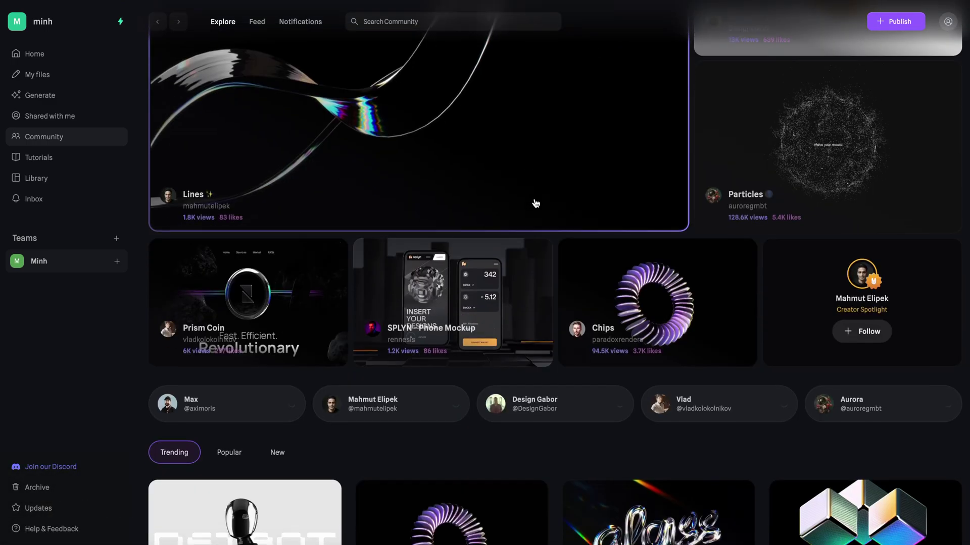
{"action": "scroll", "coordinate": [539, 205], "scroll_direction": "down", "scroll_amount": 3}
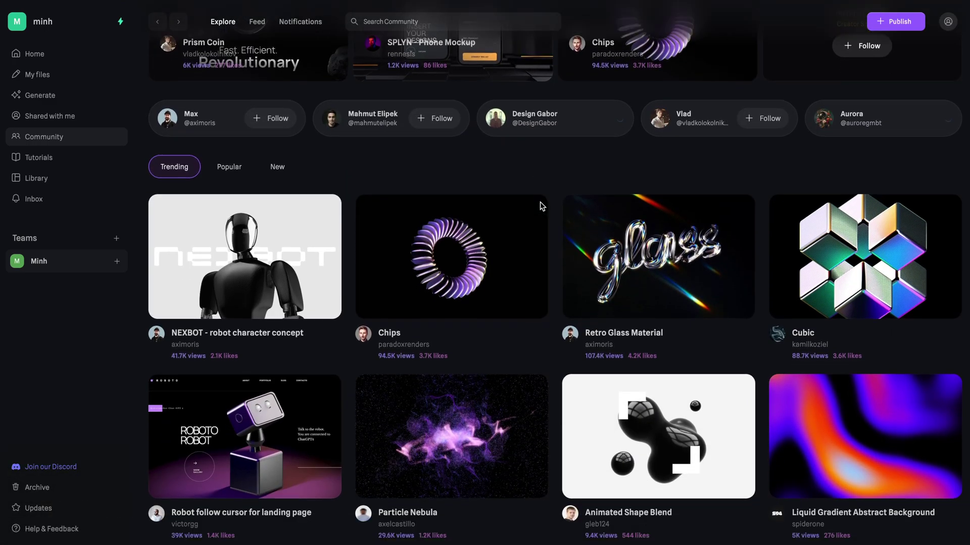
{"action": "left_click", "coordinate": [611, 205]}
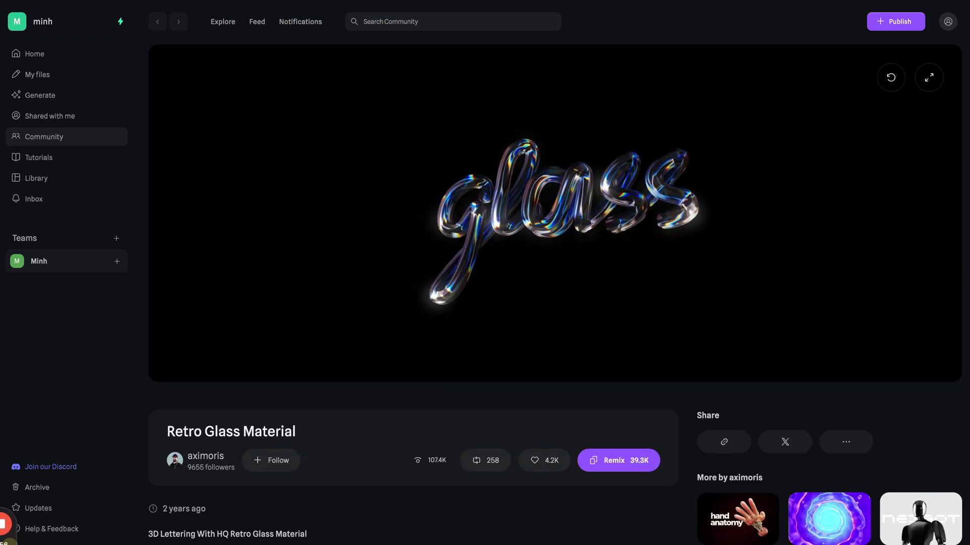
{"action": "left_click", "coordinate": [550, 223]}
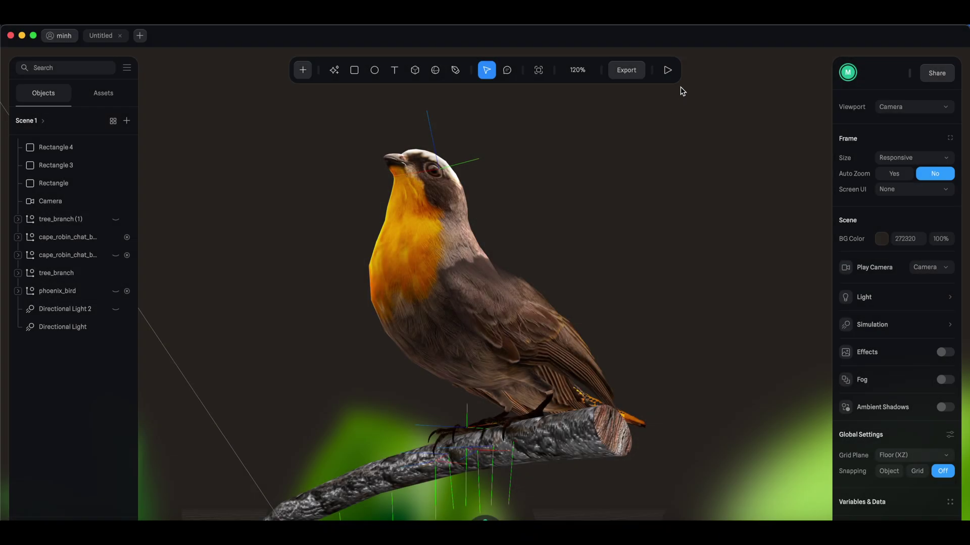
Play the robin scene, then set its background colour opacity to 0%
{"action": "left_click", "coordinate": [669, 70]}
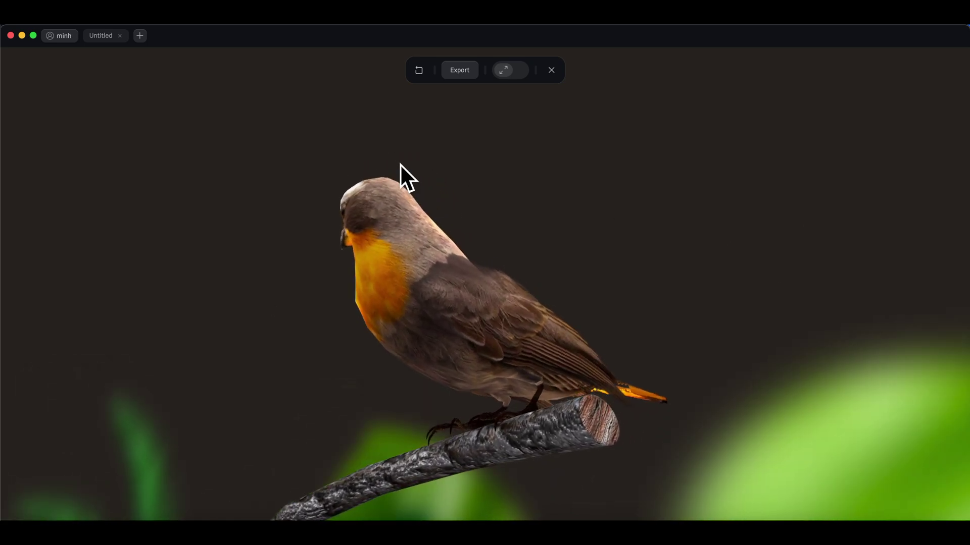
{"action": "left_click", "coordinate": [551, 70]}
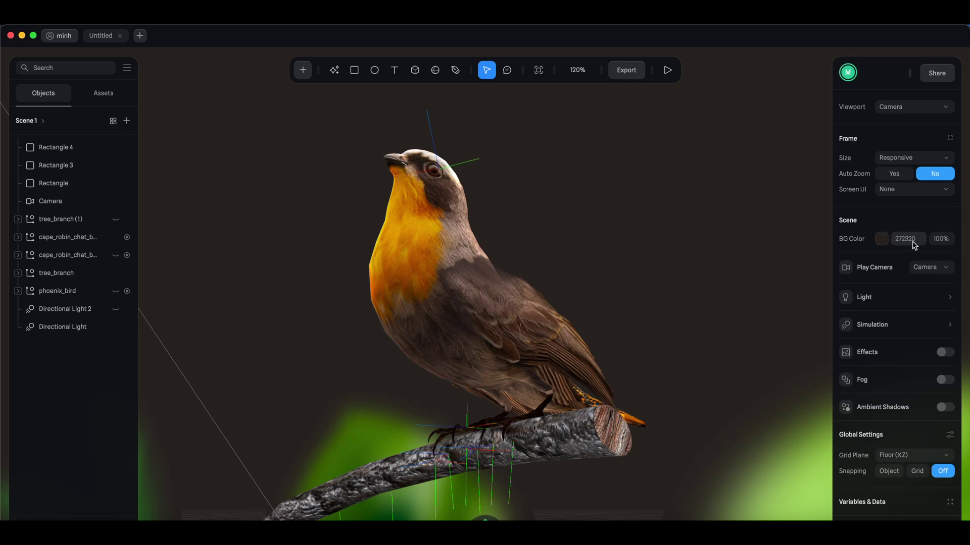
{"action": "left_click", "coordinate": [943, 241]}
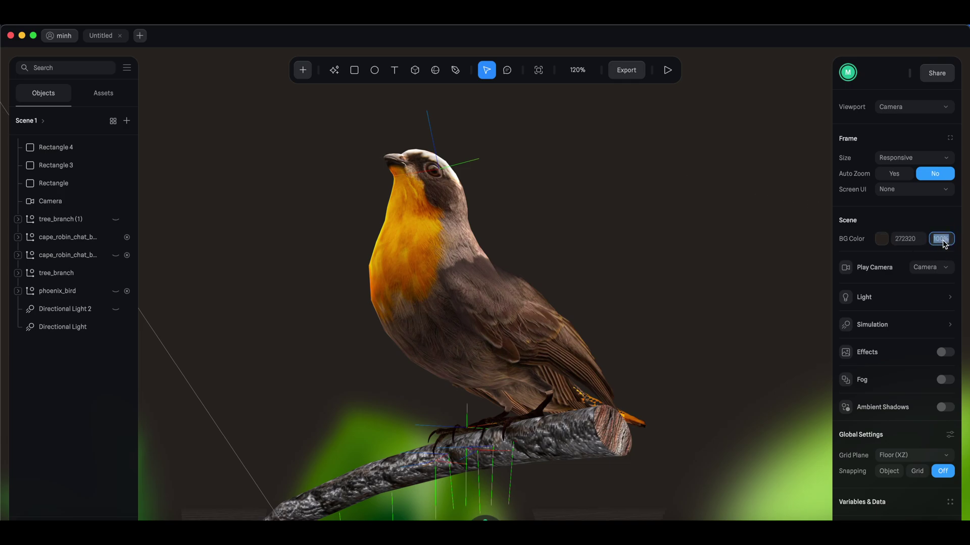
{"action": "type", "text": "0"}
{"action": "key", "text": "Return"}
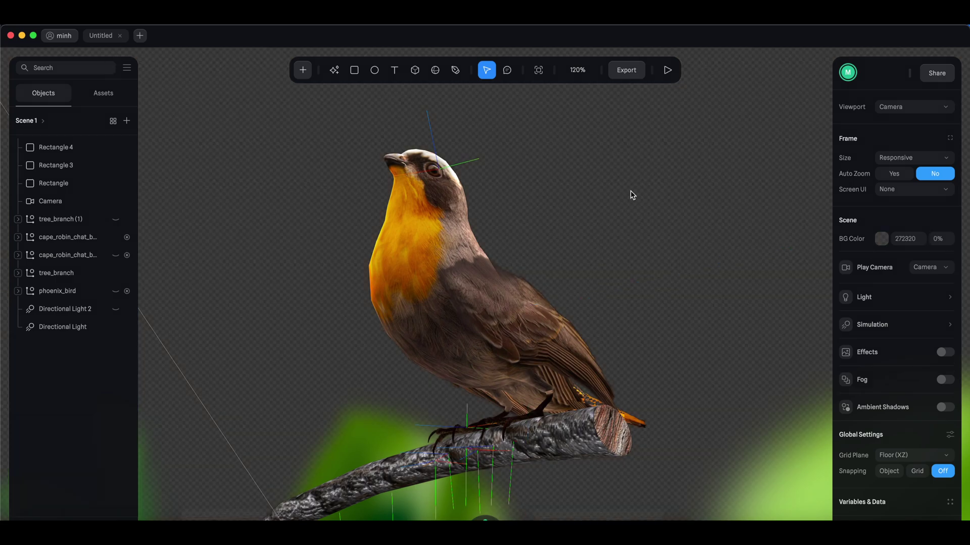
Copy the scene's Public URL embed code from the Export options
{"action": "left_click", "coordinate": [625, 72]}
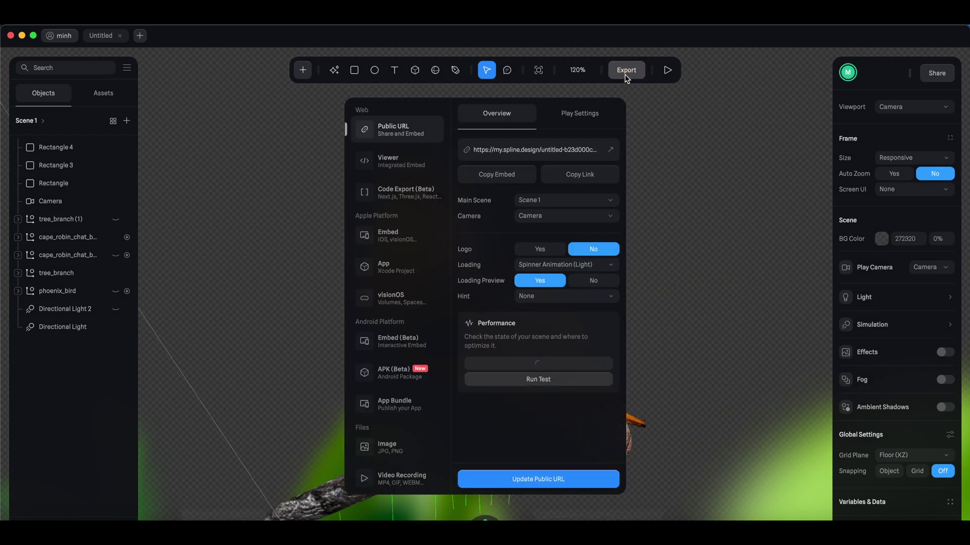
{"action": "left_click", "coordinate": [417, 122]}
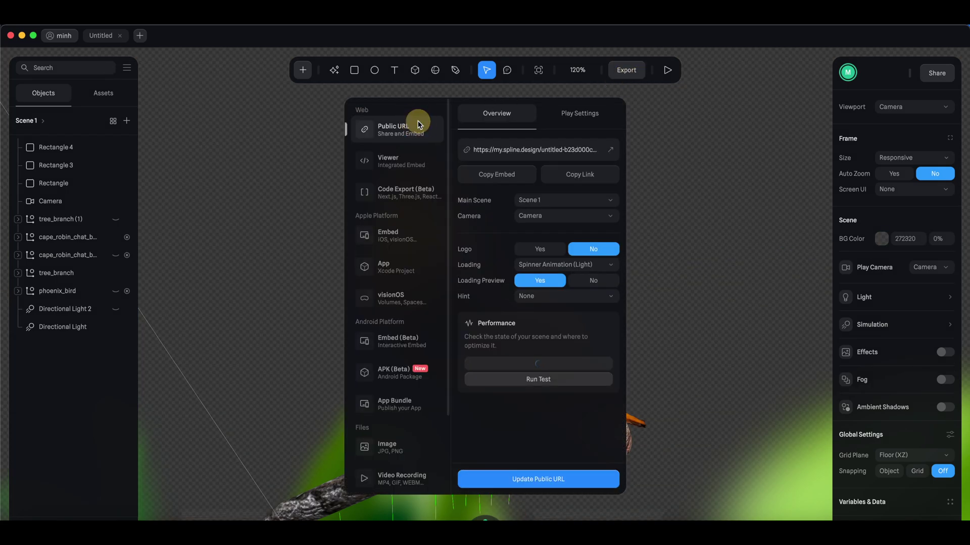
{"action": "left_click", "coordinate": [495, 176]}
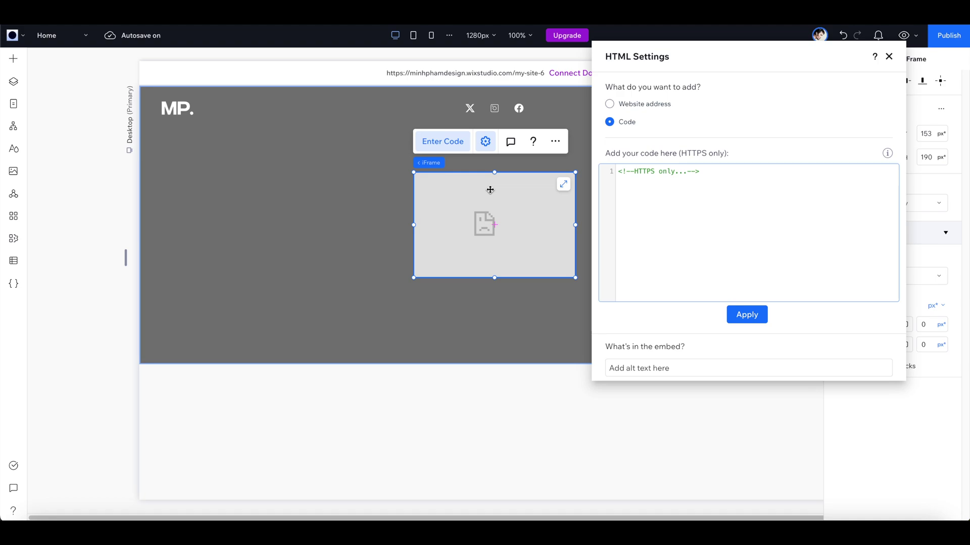
Paste the Spline embed code into the iFrame, update it, and stretch it to full banner width
{"action": "key", "text": "ctrl+v"}
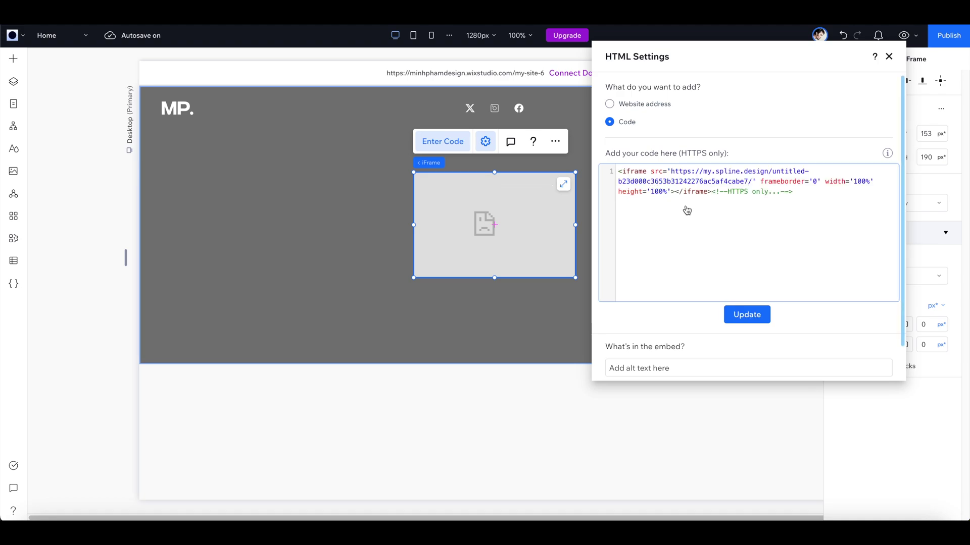
{"action": "left_click", "coordinate": [752, 314]}
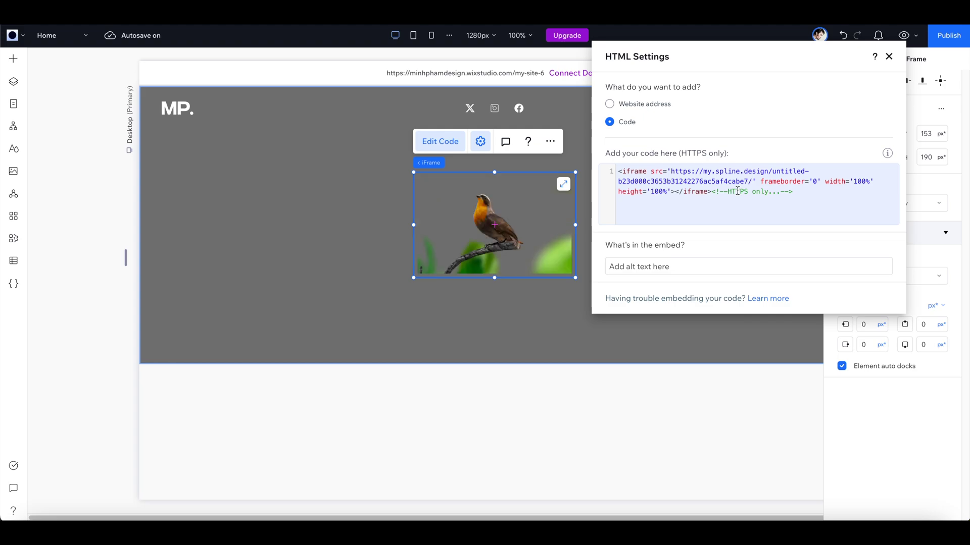
{"action": "left_click", "coordinate": [888, 57]}
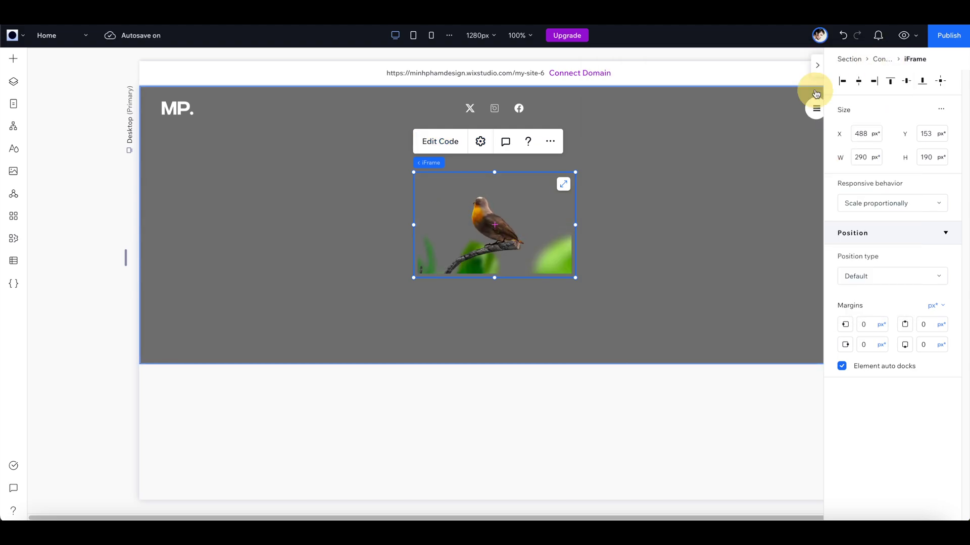
{"action": "left_click", "coordinate": [563, 185]}
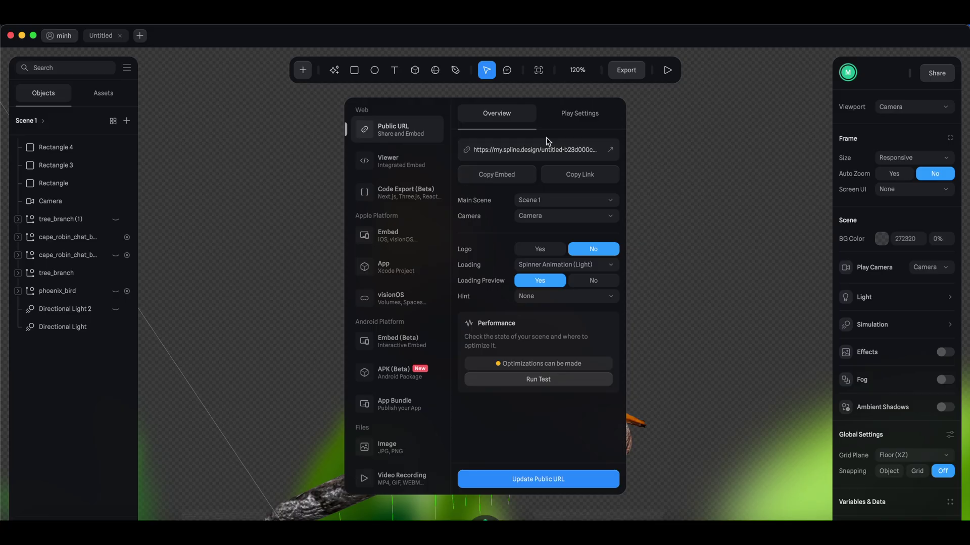
Review the export's Play Settings options
{"action": "left_click", "coordinate": [579, 115]}
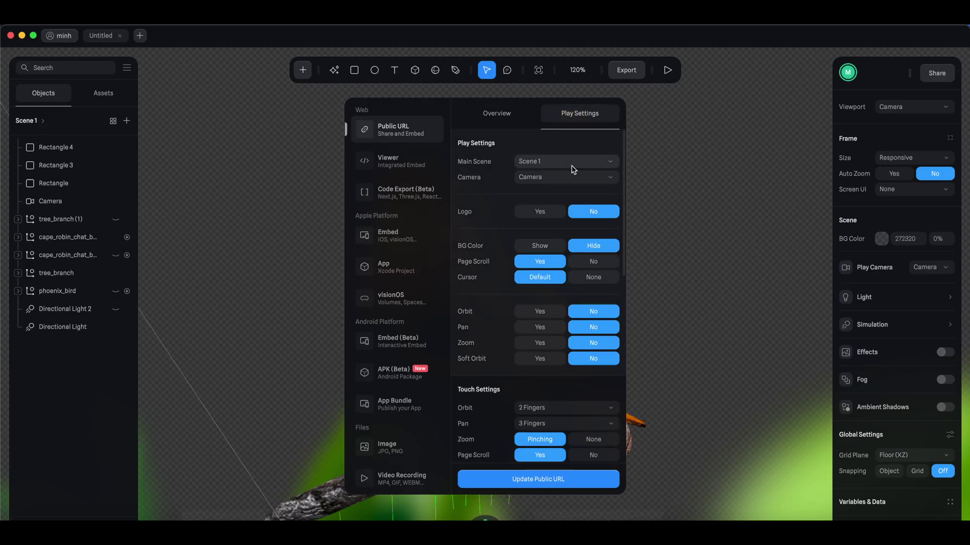
{"action": "scroll", "coordinate": [514, 349], "scroll_direction": "down", "scroll_amount": 4}
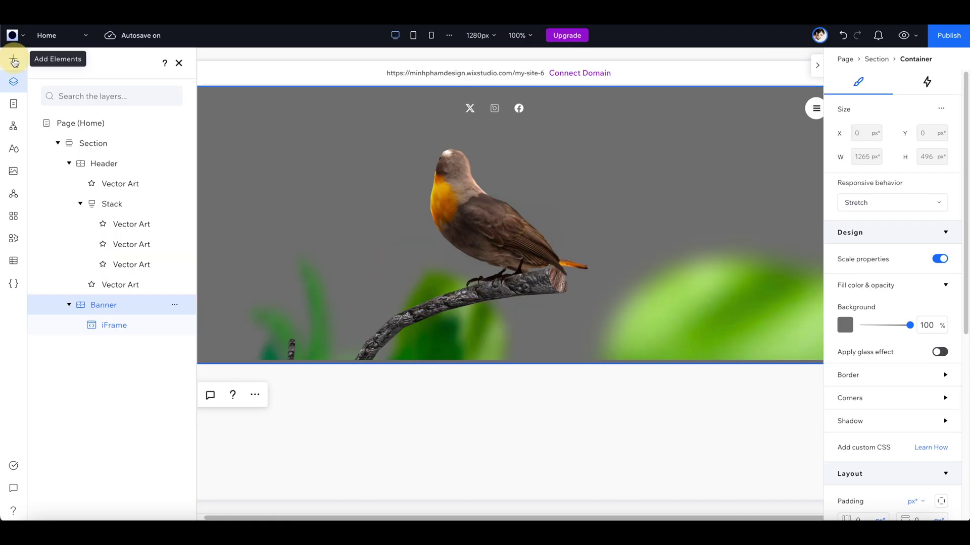
Place a new image element on the banner from the quick-add elements
{"action": "left_click", "coordinate": [13, 59]}
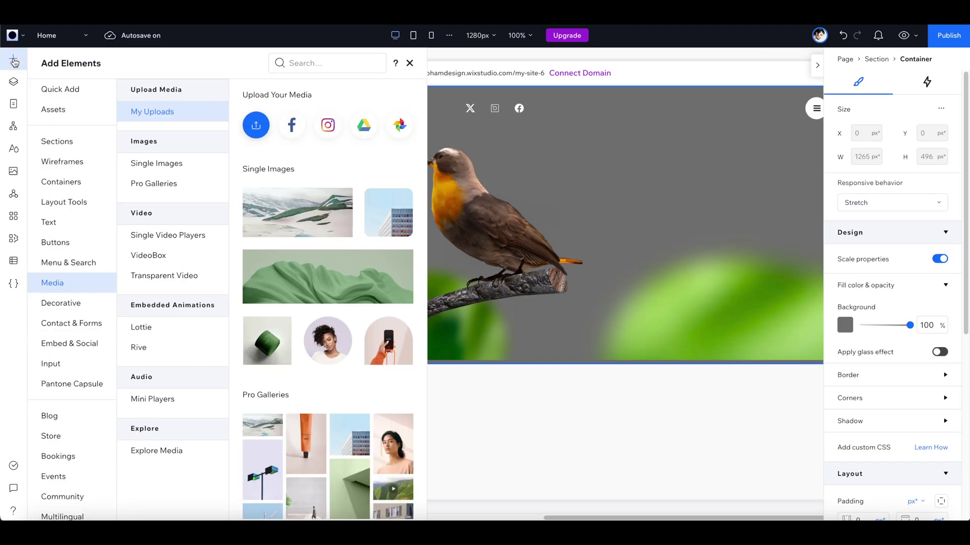
{"action": "left_click", "coordinate": [73, 93]}
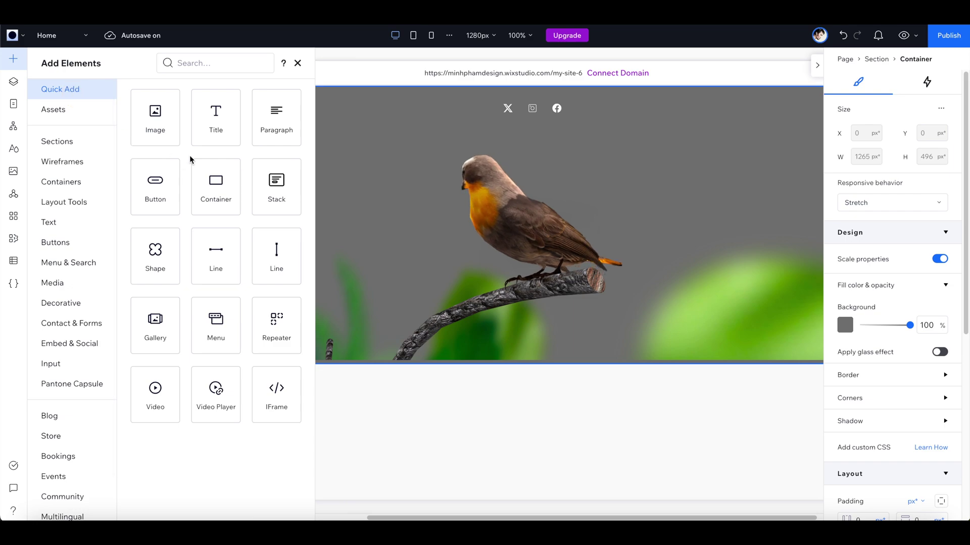
{"action": "left_click_drag", "start_coordinate": [312, 180], "coordinate": [490, 230]}
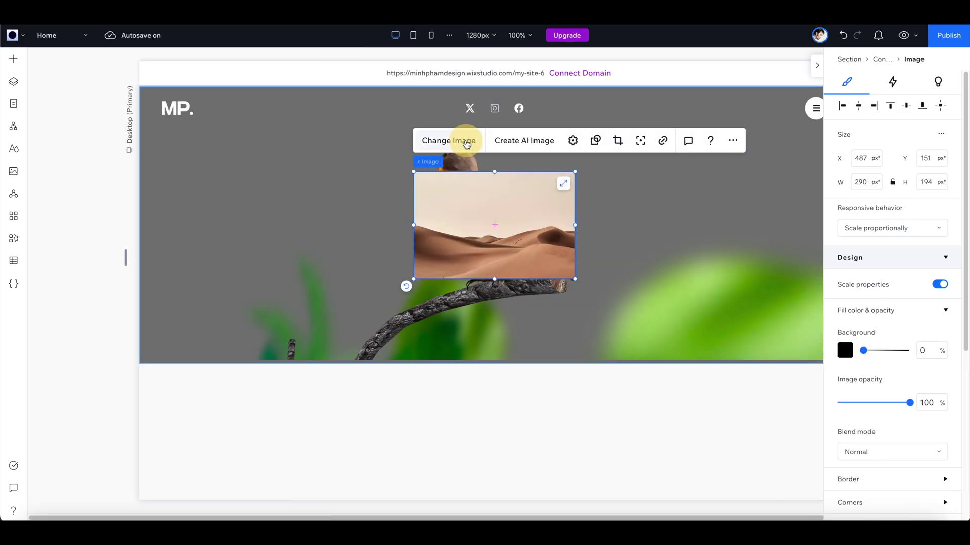
Replace the image with uploaded Background.jpg, stretch it across the banner, and preview
{"action": "left_click", "coordinate": [467, 145]}
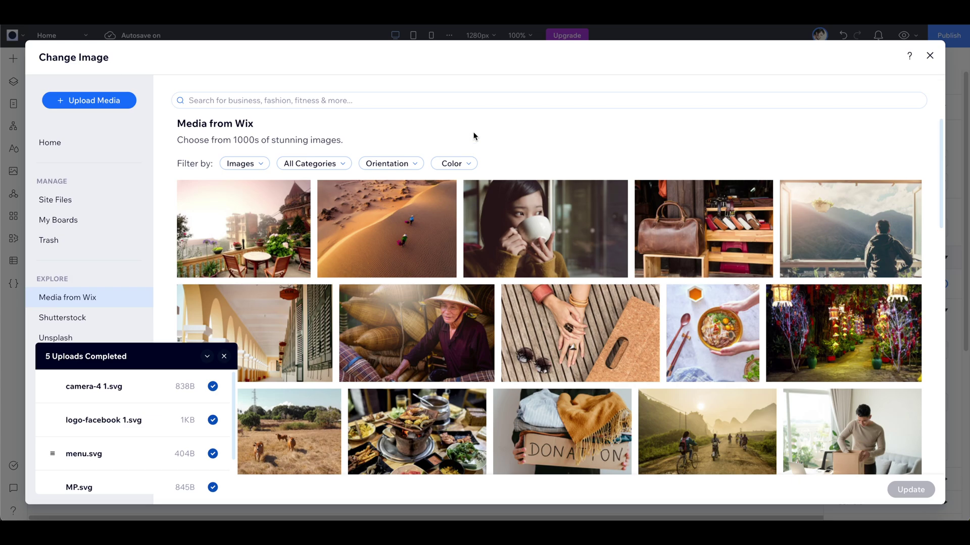
{"action": "left_click", "coordinate": [50, 99]}
{"action": "left_click", "coordinate": [504, 291]}
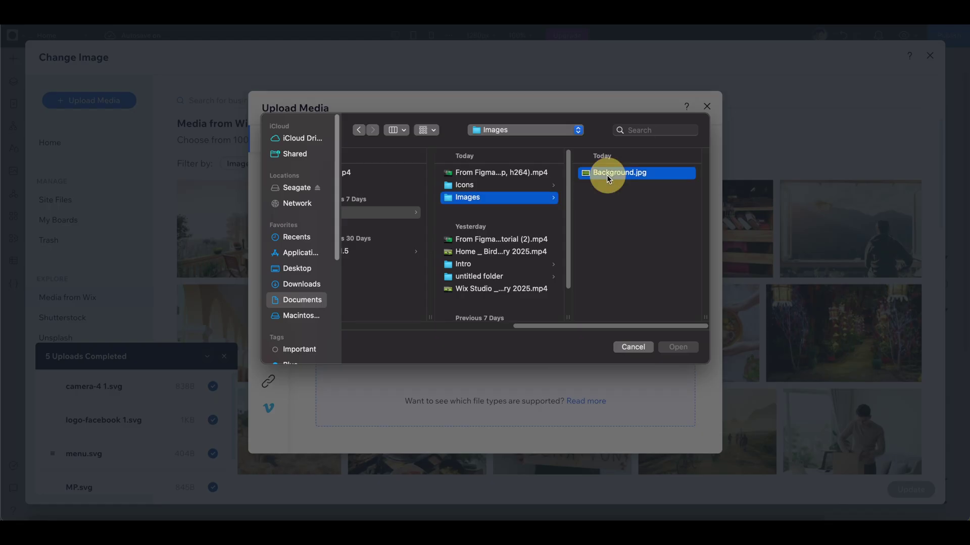
{"action": "left_click", "coordinate": [678, 347]}
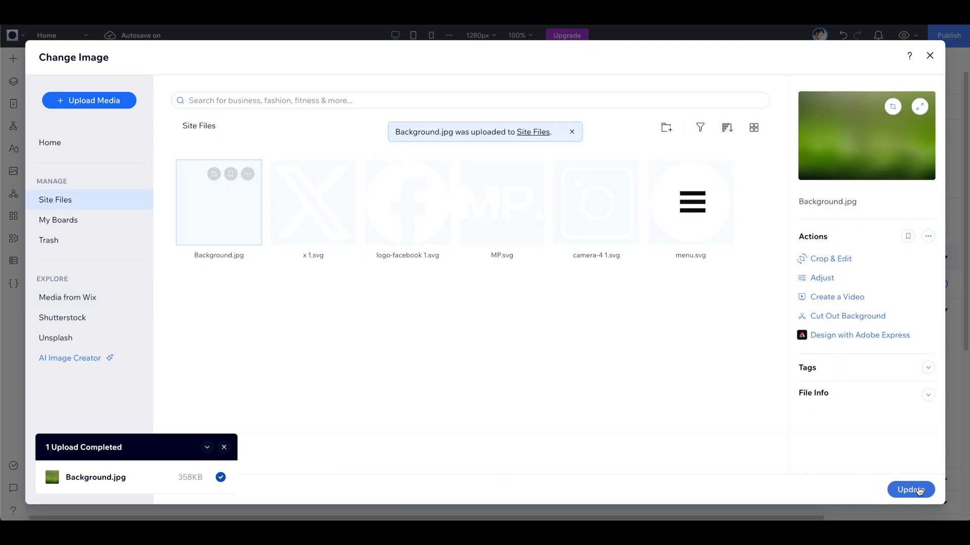
{"action": "left_click", "coordinate": [911, 489]}
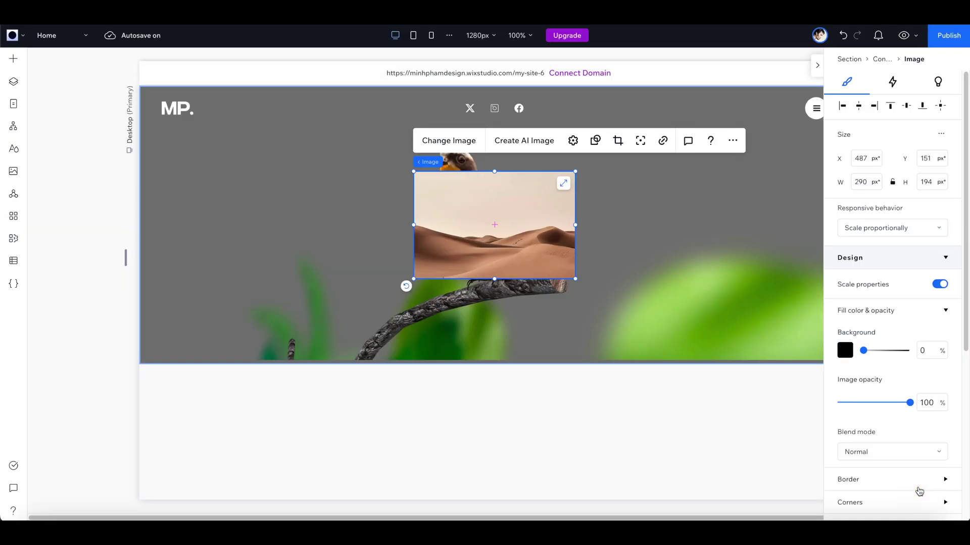
{"action": "left_click", "coordinate": [563, 184]}
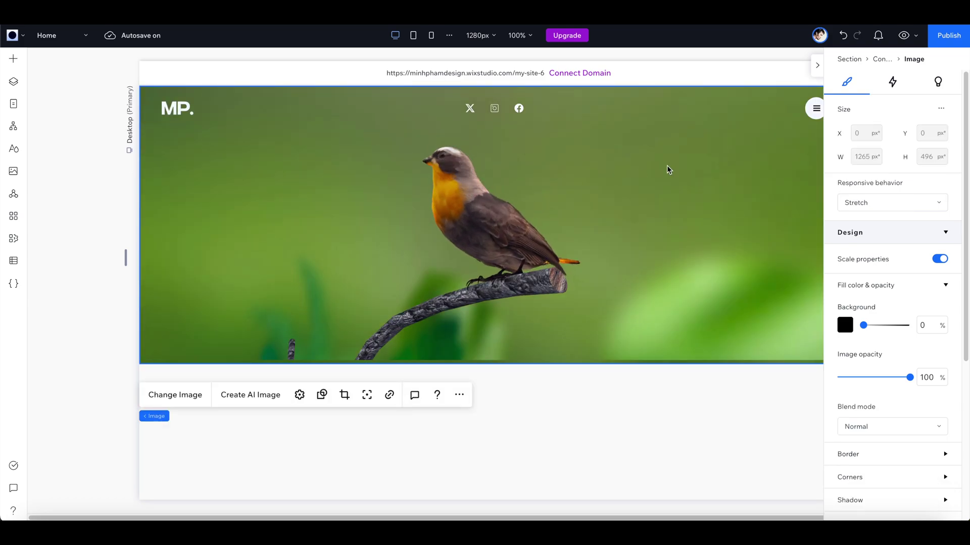
{"action": "left_click", "coordinate": [903, 35]}
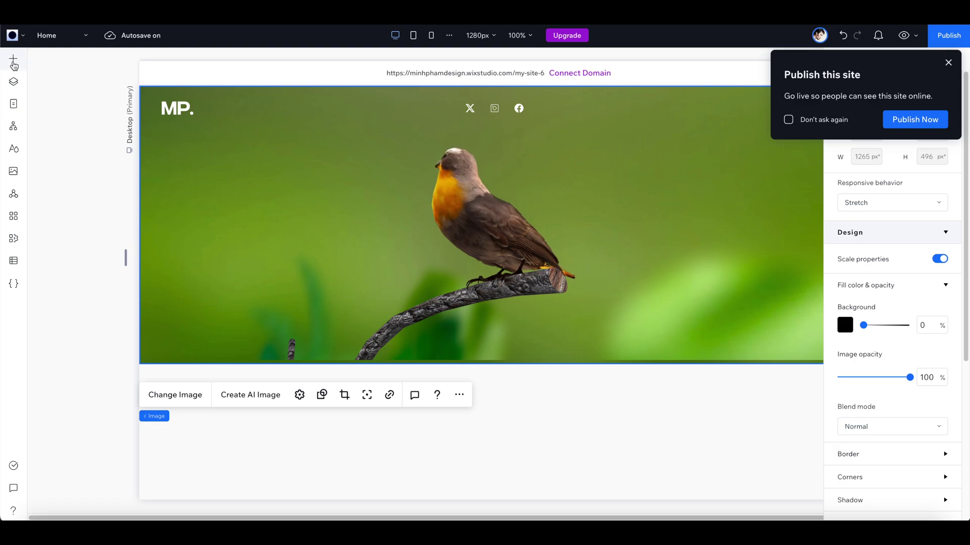
Add a title text to the banner and centre-align it
{"action": "left_click", "coordinate": [14, 63]}
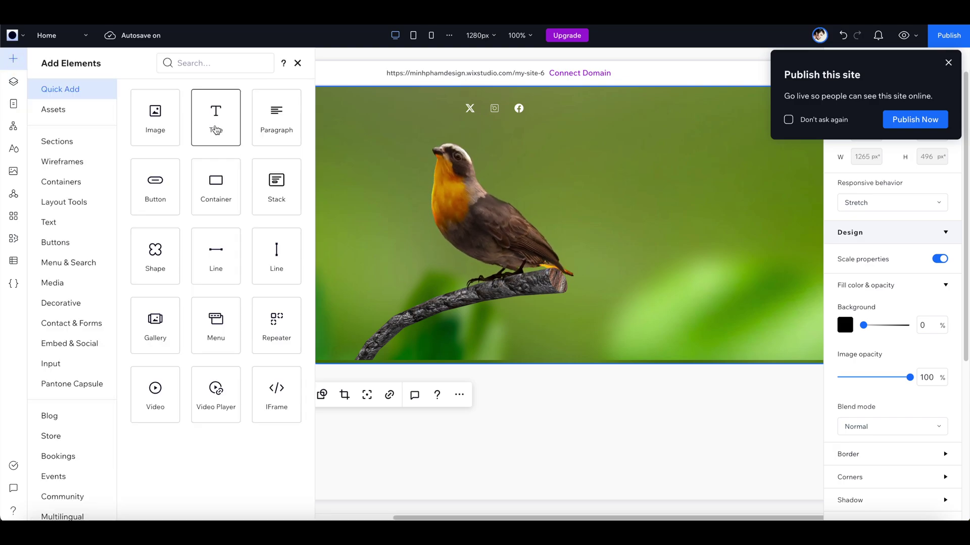
{"action": "left_click", "coordinate": [219, 127]}
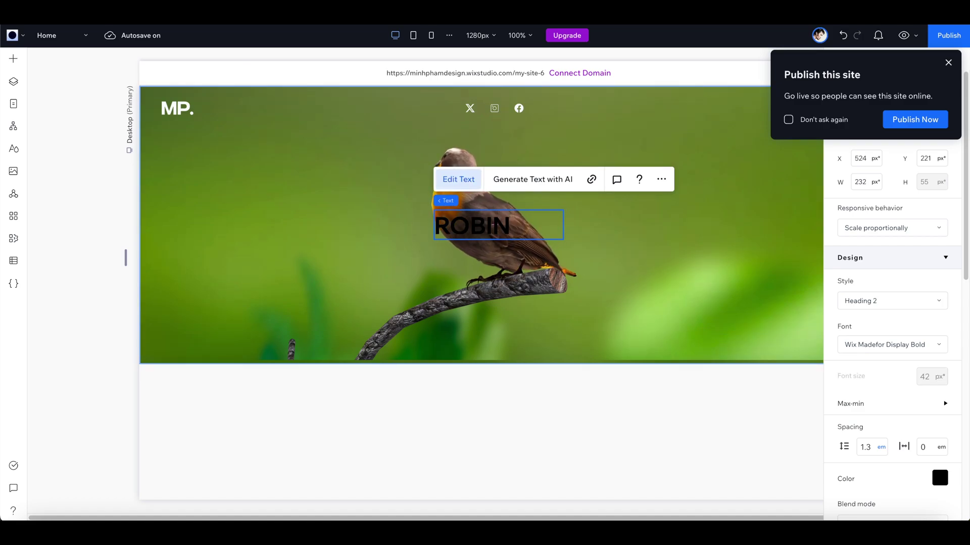
{"action": "scroll", "coordinate": [868, 401], "scroll_direction": "down", "scroll_amount": 5}
{"action": "left_click", "coordinate": [868, 397]}
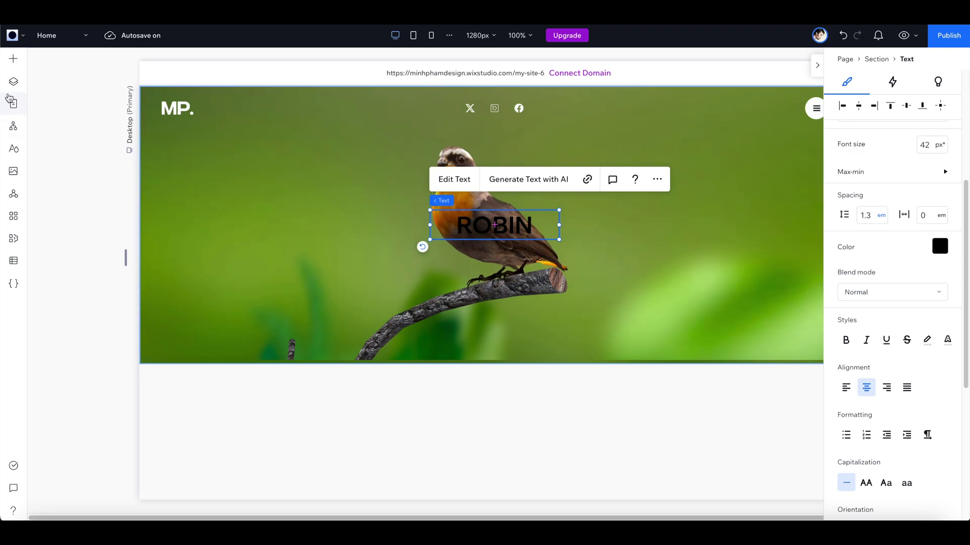
Place the ROBIN title behind the 3D robin in Layers and make it white
{"action": "left_click", "coordinate": [14, 82]}
{"action": "left_click_drag", "start_coordinate": [467, 239], "coordinate": [412, 218]}
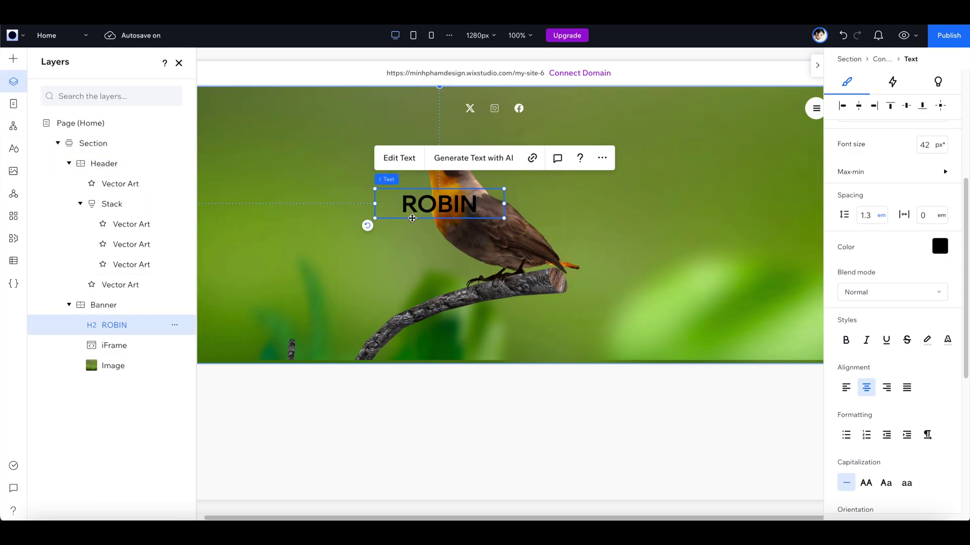
{"action": "left_click_drag", "start_coordinate": [113, 326], "coordinate": [118, 352]}
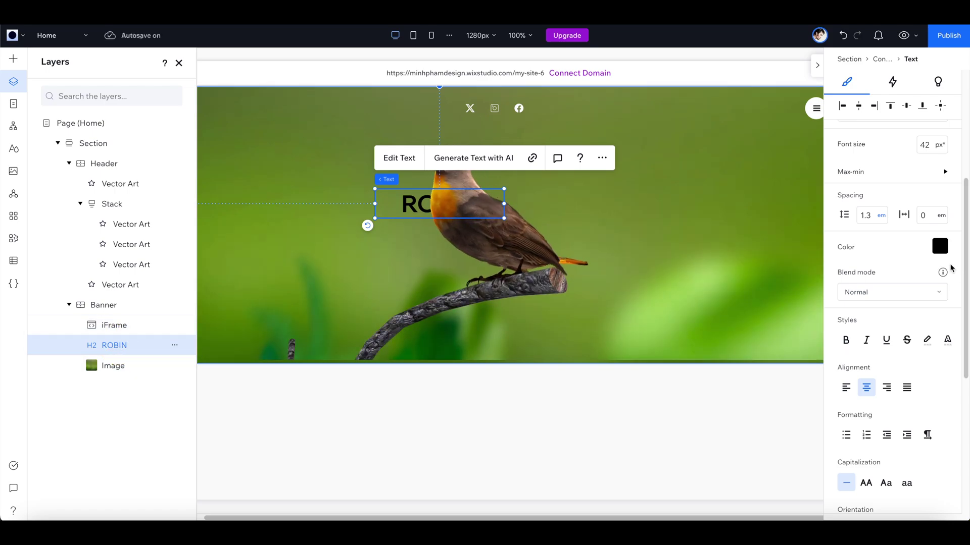
{"action": "left_click", "coordinate": [940, 247]}
{"action": "left_click", "coordinate": [855, 364]}
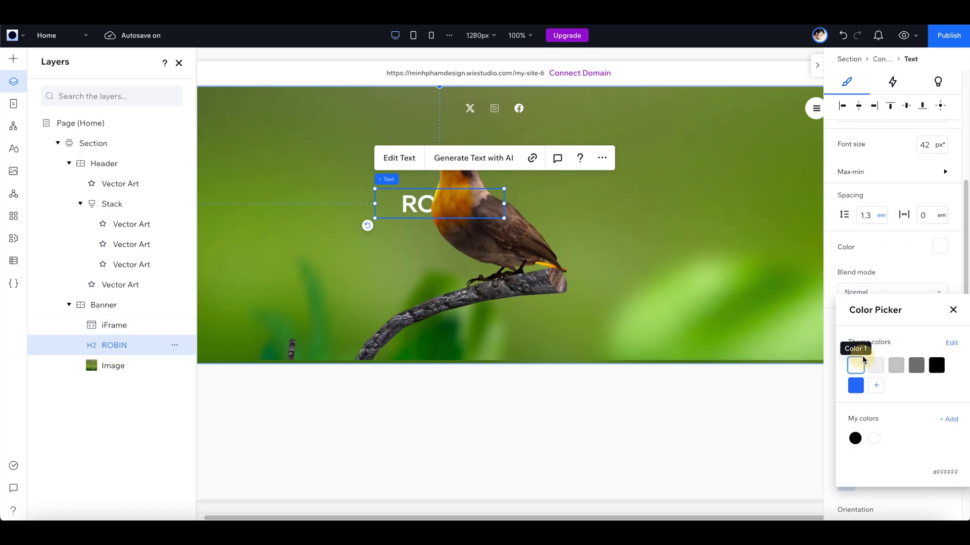
{"action": "left_click", "coordinate": [953, 310]}
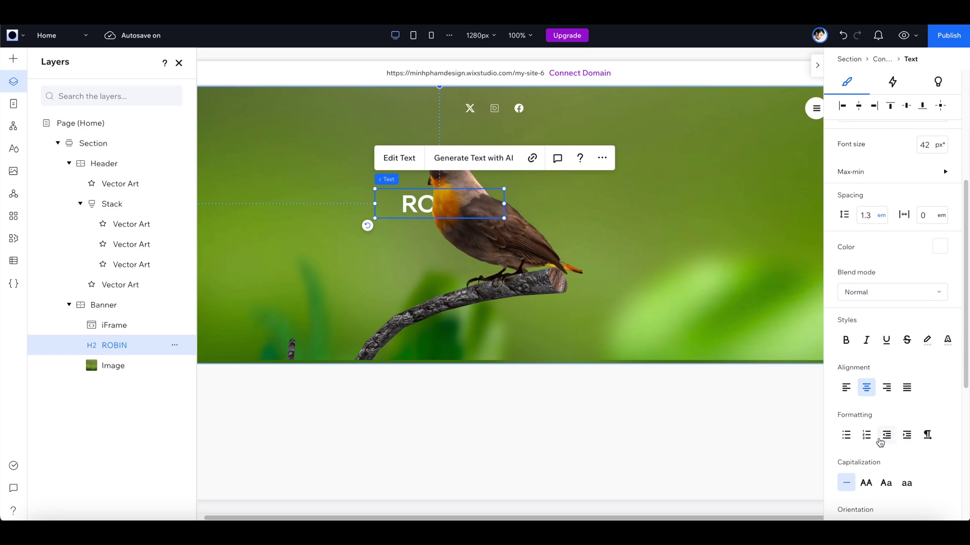
Set the ROBIN font size to 200 px, widen it to one line, and centre it in the banner
{"action": "scroll", "coordinate": [878, 208], "scroll_direction": "up", "scroll_amount": 3}
{"action": "left_click", "coordinate": [924, 282]}
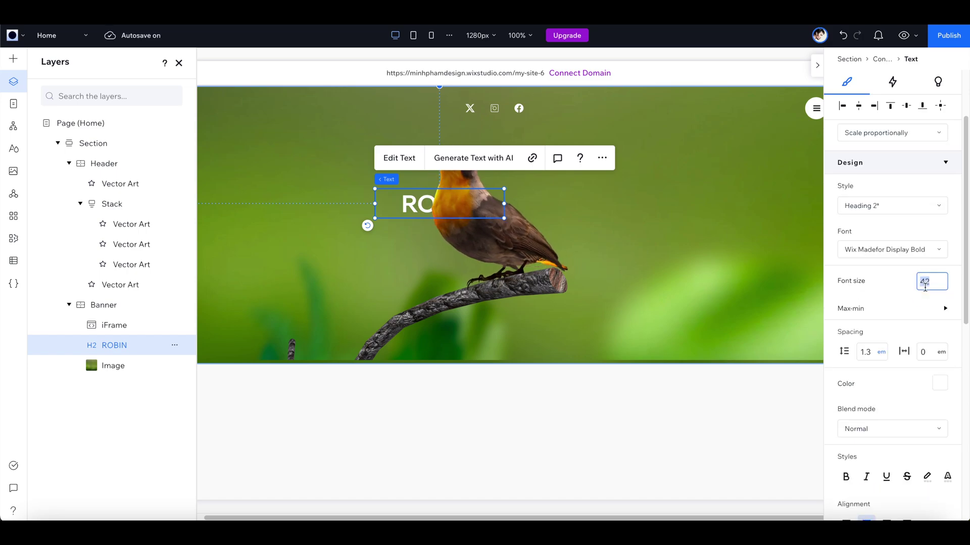
{"action": "type", "text": "200"}
{"action": "key", "text": "Return"}
{"action": "left_click_drag", "start_coordinate": [508, 234], "coordinate": [786, 222]}
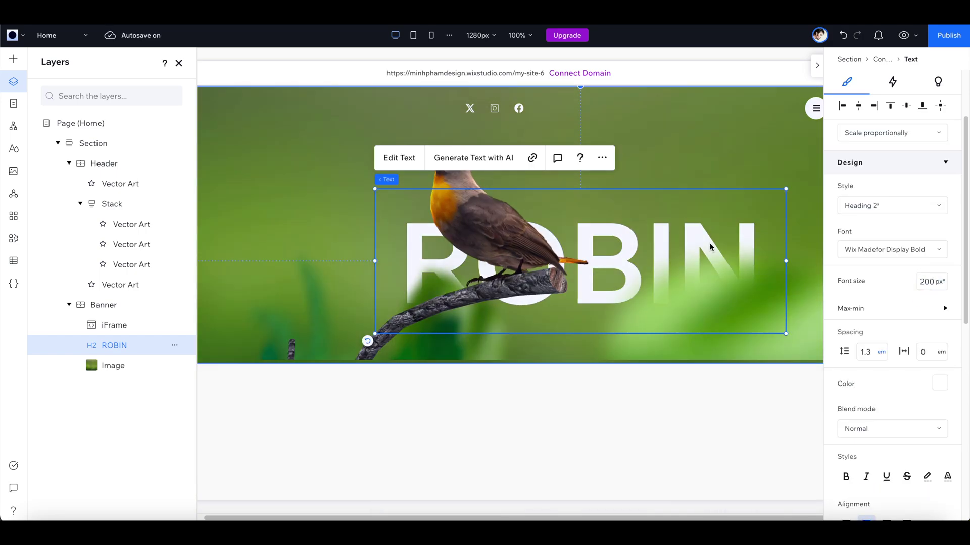
{"action": "left_click", "coordinate": [905, 107]}
{"action": "left_click", "coordinate": [907, 106]}
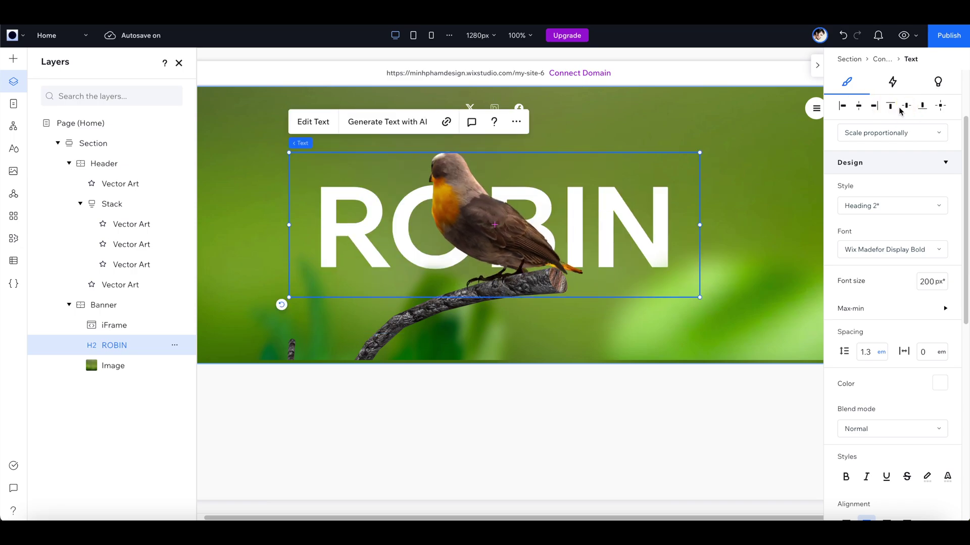
Set the ROBIN title's opacity to 80% and preview the page
{"action": "scroll", "coordinate": [911, 314], "scroll_direction": "down", "scroll_amount": 10}
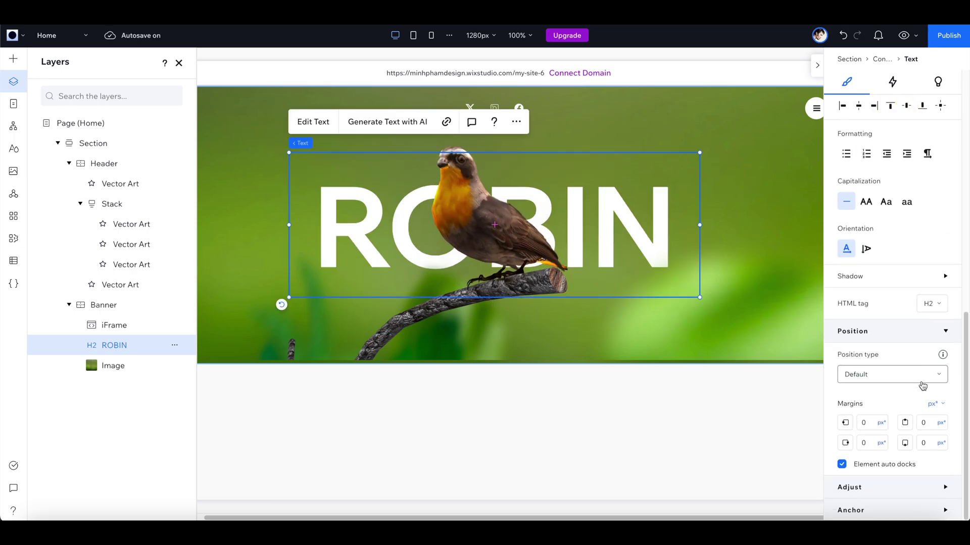
{"action": "left_click", "coordinate": [927, 336]}
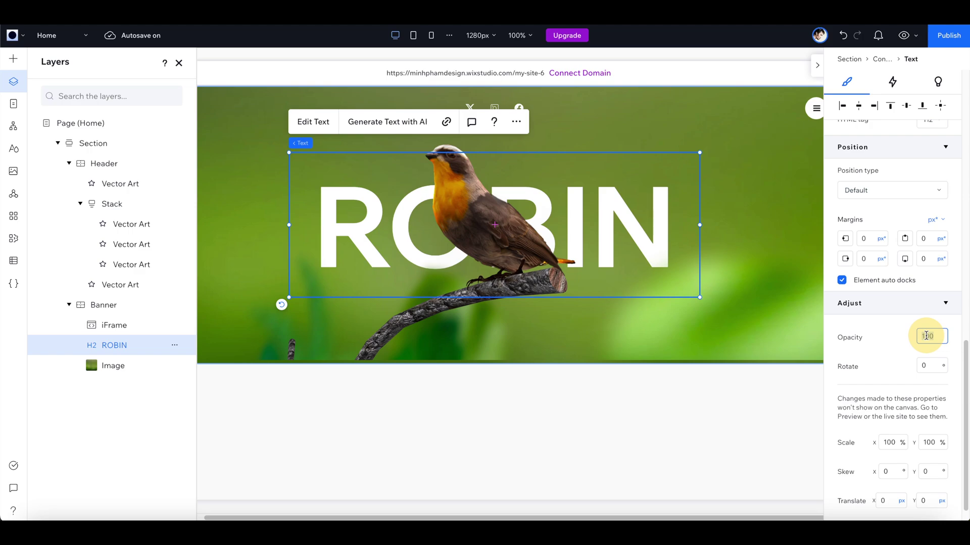
{"action": "type", "text": "80"}
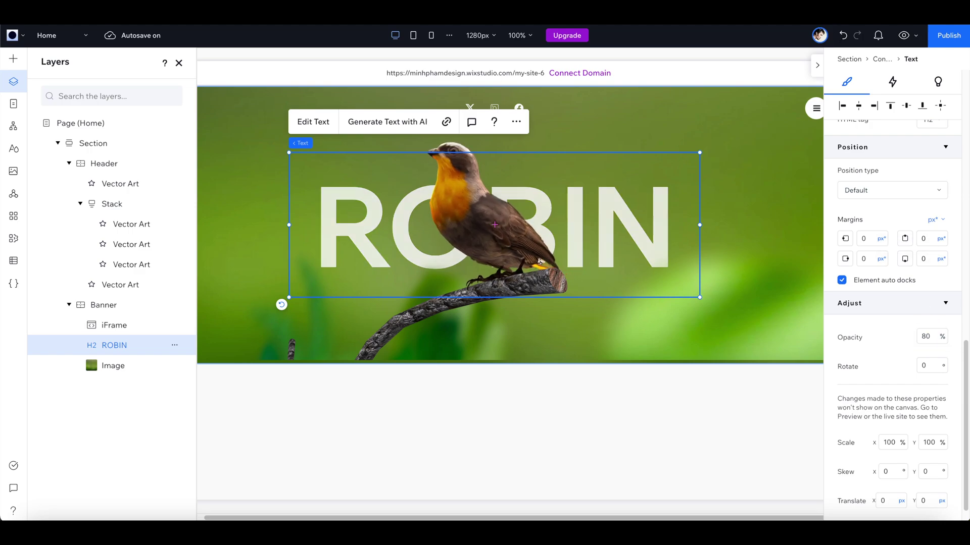
{"action": "left_click", "coordinate": [903, 35]}
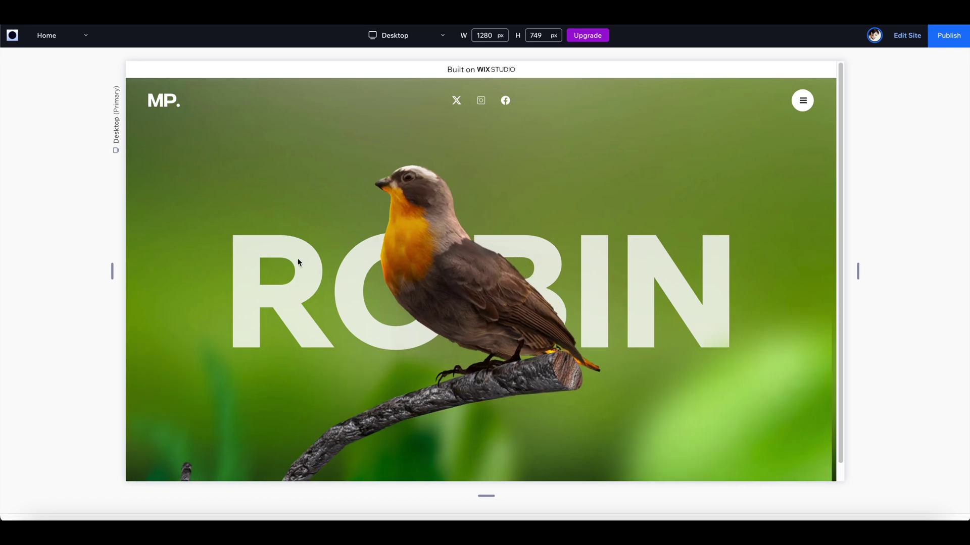
Leave preview and add a Paragraph text element to the banner
{"action": "key", "text": "Escape"}
{"action": "left_click", "coordinate": [13, 58]}
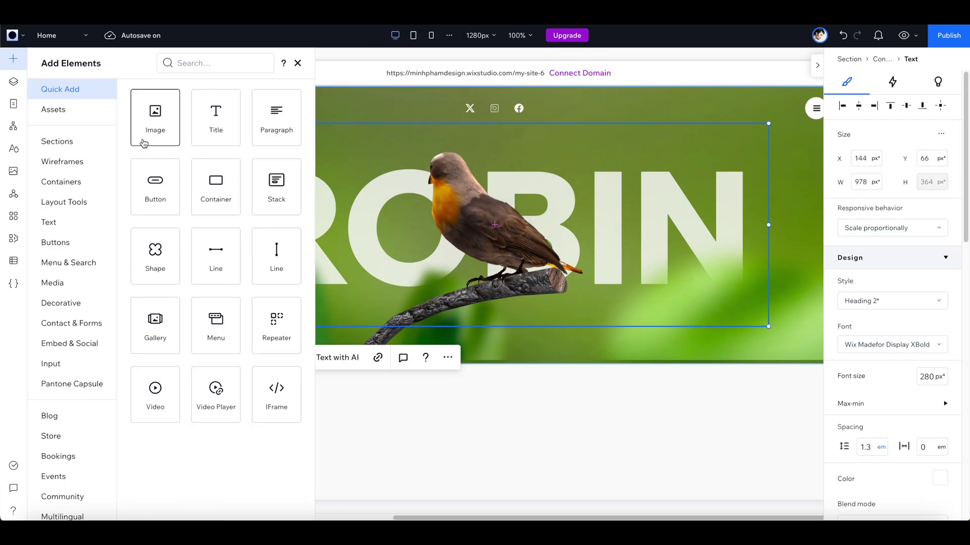
{"action": "left_click", "coordinate": [273, 130]}
Style the paragraph white, Wix Madefor Text Medium, 14 px, centre-aligned
{"action": "left_click", "coordinate": [936, 479]}
{"action": "left_click", "coordinate": [855, 399]}
{"action": "left_click", "coordinate": [950, 342]}
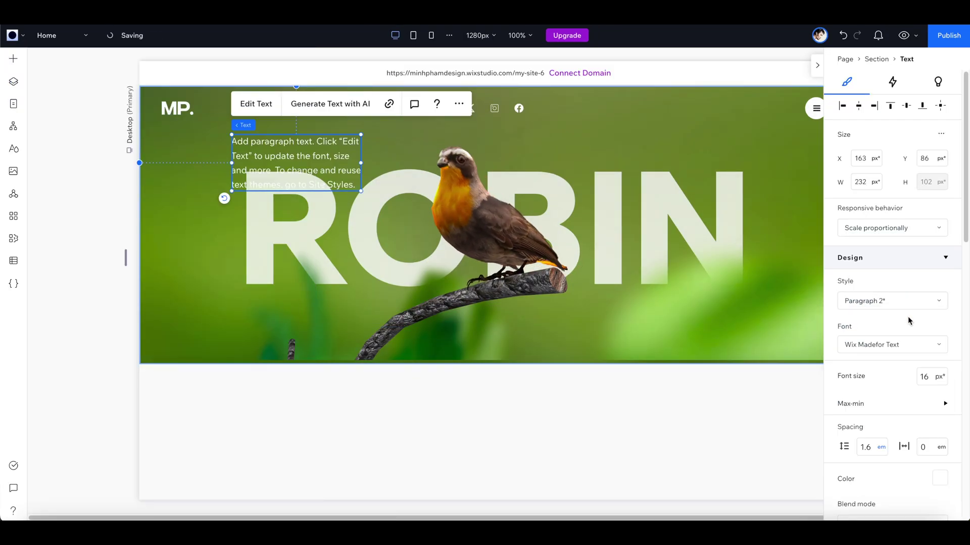
{"action": "left_click", "coordinate": [892, 344]}
{"action": "left_click", "coordinate": [832, 418]}
{"action": "left_click", "coordinate": [925, 378]}
{"action": "type", "text": "14"}
{"action": "scroll", "coordinate": [909, 381], "scroll_direction": "down", "scroll_amount": 5}
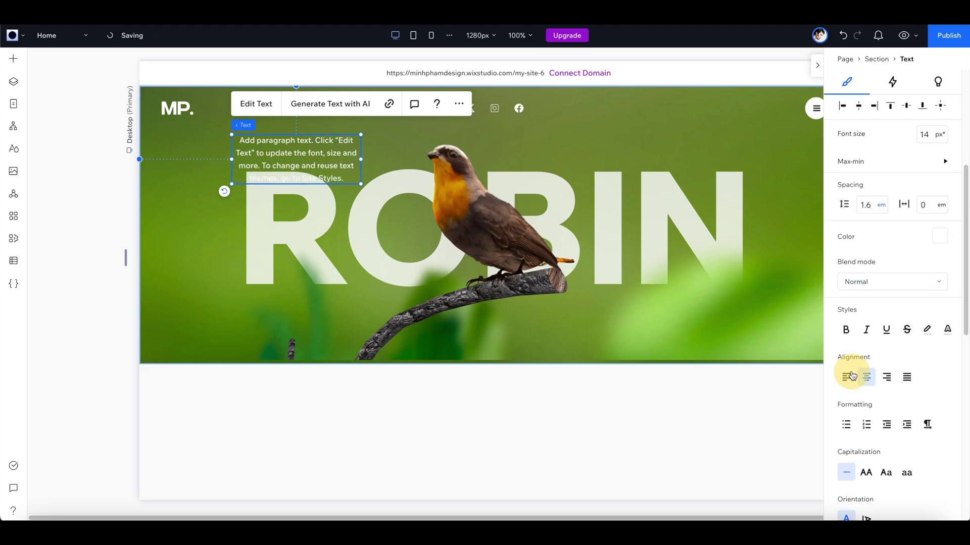
{"action": "left_click", "coordinate": [865, 377]}
Move the paragraph to the banner's bottom centre, then search the elements for 'button'
{"action": "left_click_drag", "start_coordinate": [384, 151], "coordinate": [537, 317]}
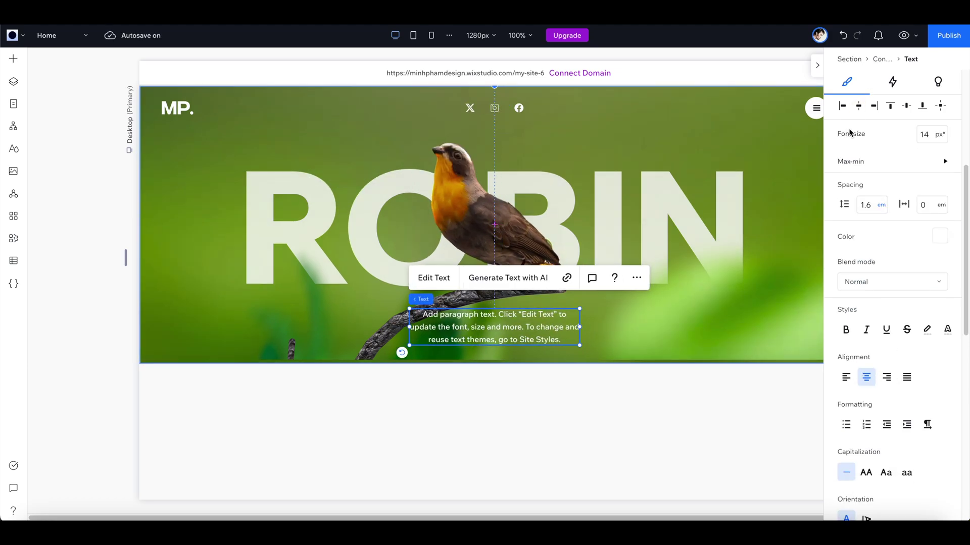
{"action": "left_click", "coordinate": [667, 395]}
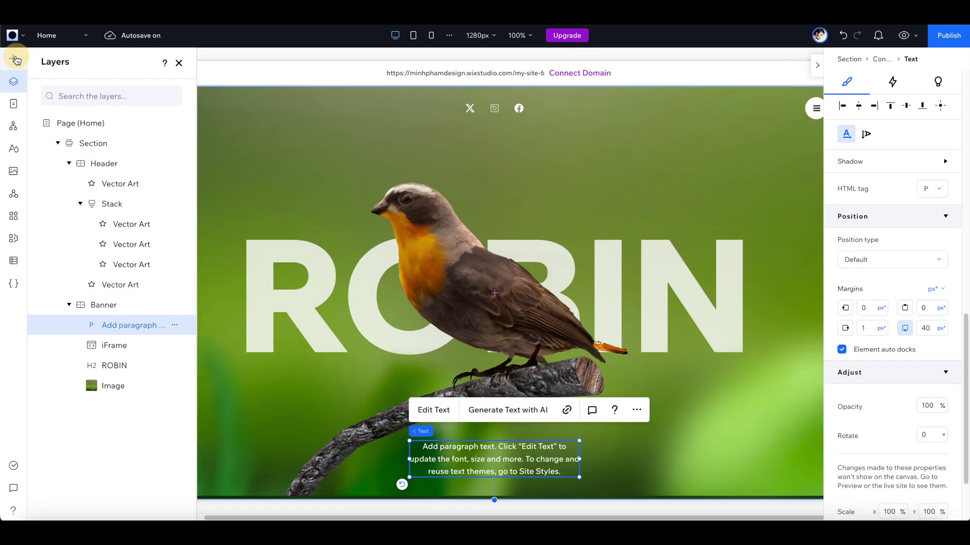
{"action": "left_click", "coordinate": [15, 59]}
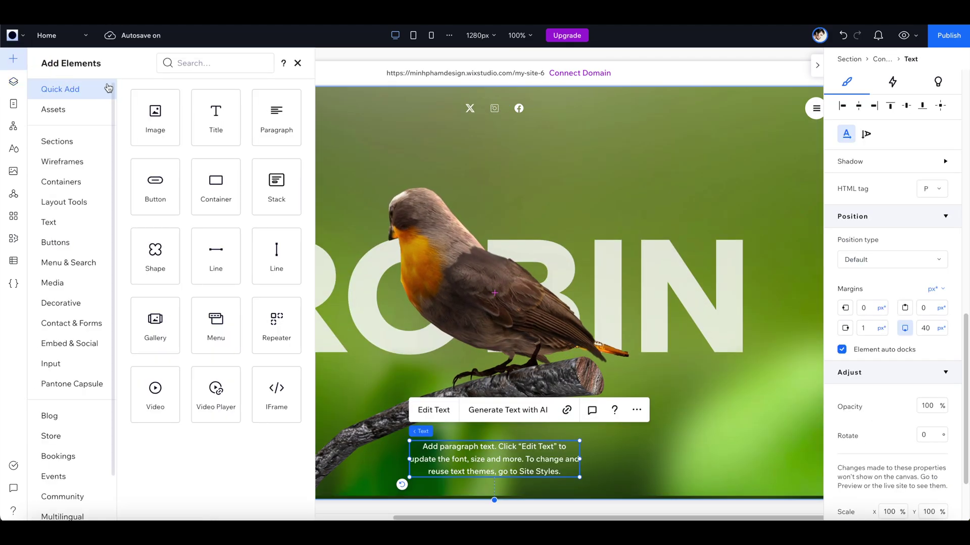
{"action": "left_click", "coordinate": [182, 63]}
{"action": "type", "text": "button"}
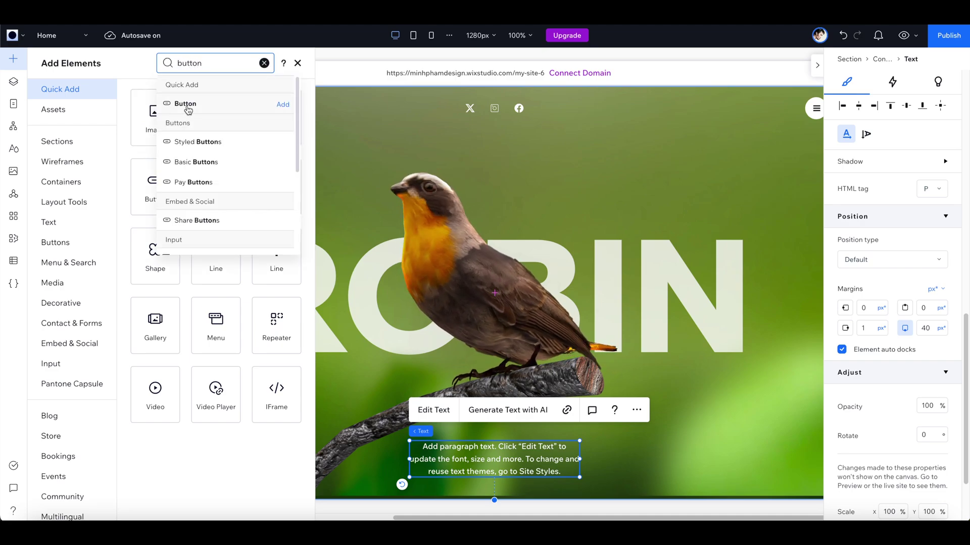
Add a button to the banner and label it 'Explore'
{"action": "left_click", "coordinate": [186, 113]}
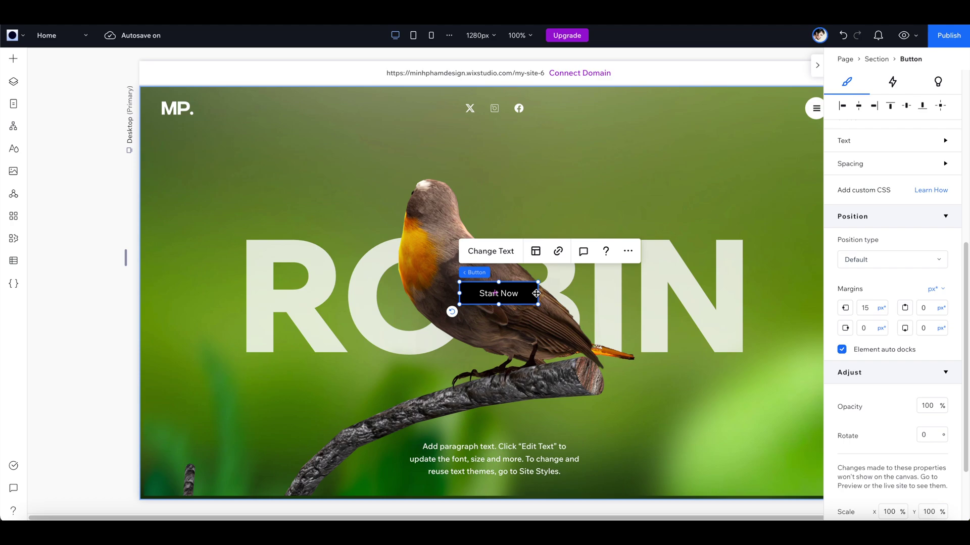
{"action": "double_click", "coordinate": [512, 293]}
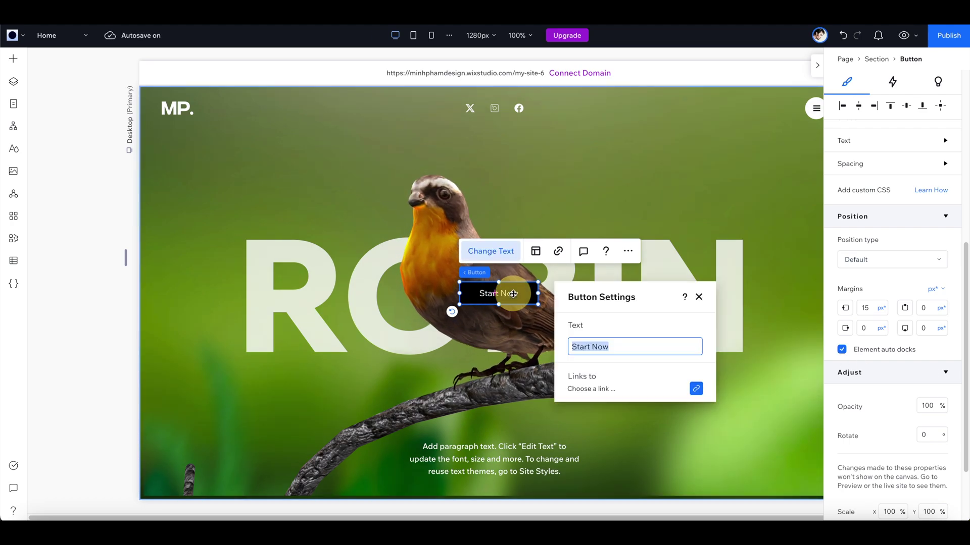
{"action": "type", "text": "Explore"}
{"action": "left_click", "coordinate": [878, 385]}
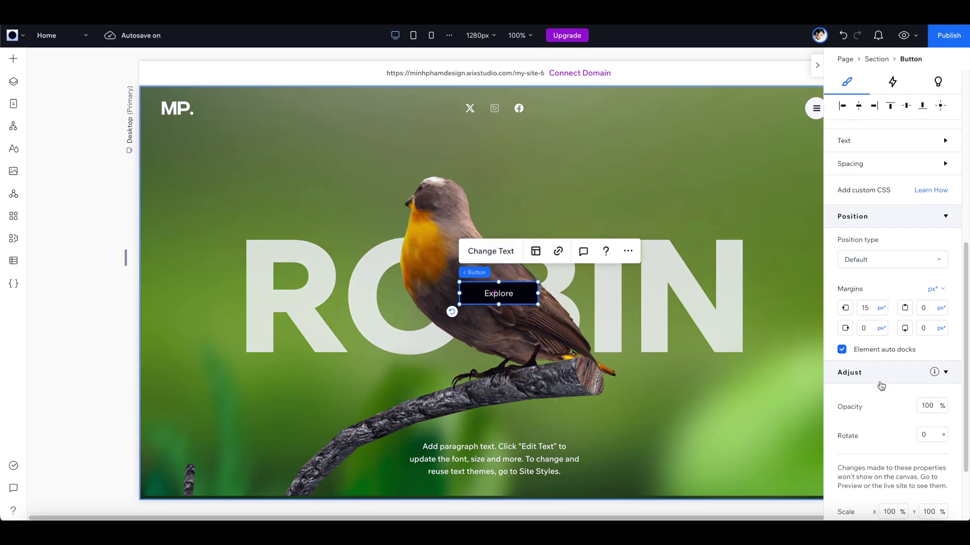
Give the Explore button a white background and black text
{"action": "scroll", "coordinate": [879, 385], "scroll_direction": "down", "scroll_amount": 2}
{"action": "scroll", "coordinate": [879, 386], "scroll_direction": "up", "scroll_amount": 8}
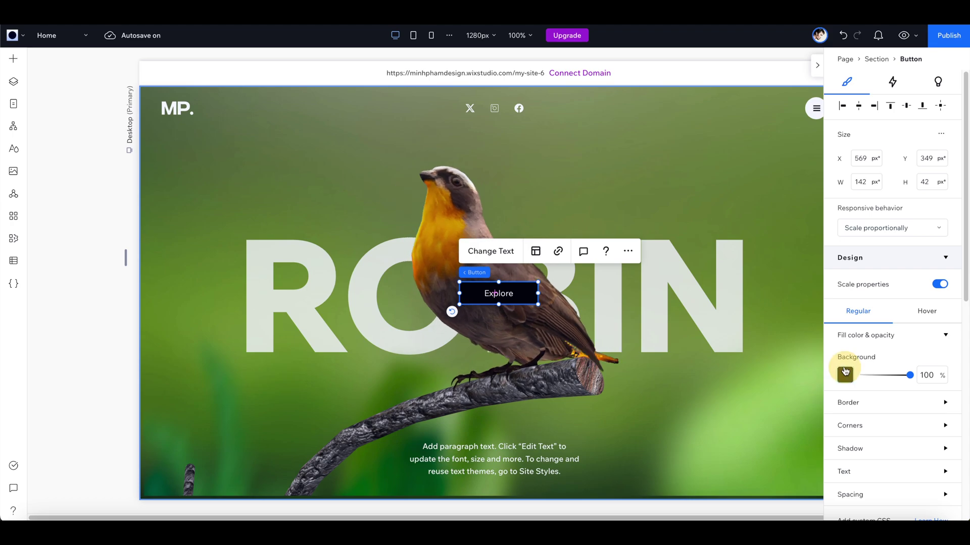
{"action": "left_click", "coordinate": [844, 373]}
{"action": "left_click", "coordinate": [855, 399]}
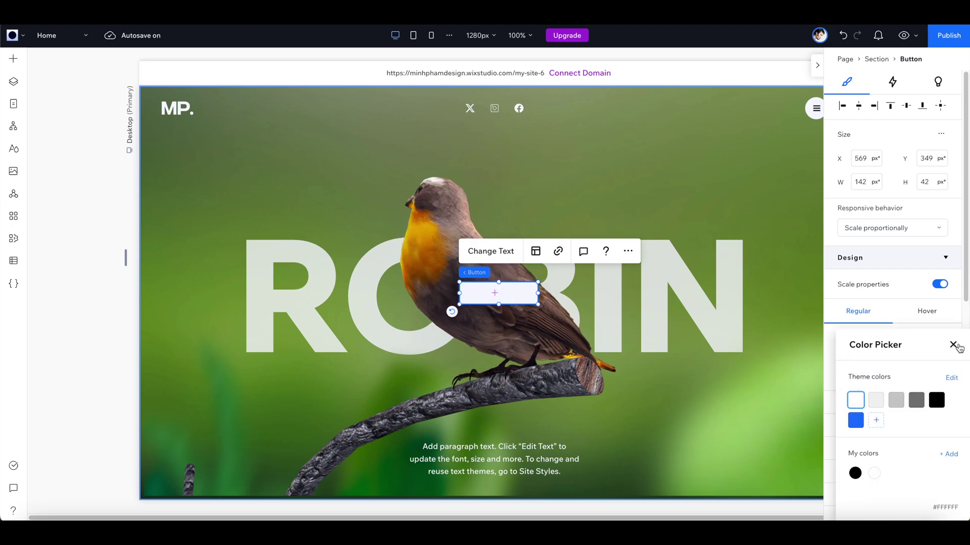
{"action": "left_click", "coordinate": [954, 345]}
{"action": "scroll", "coordinate": [879, 242], "scroll_direction": "down", "scroll_amount": 5}
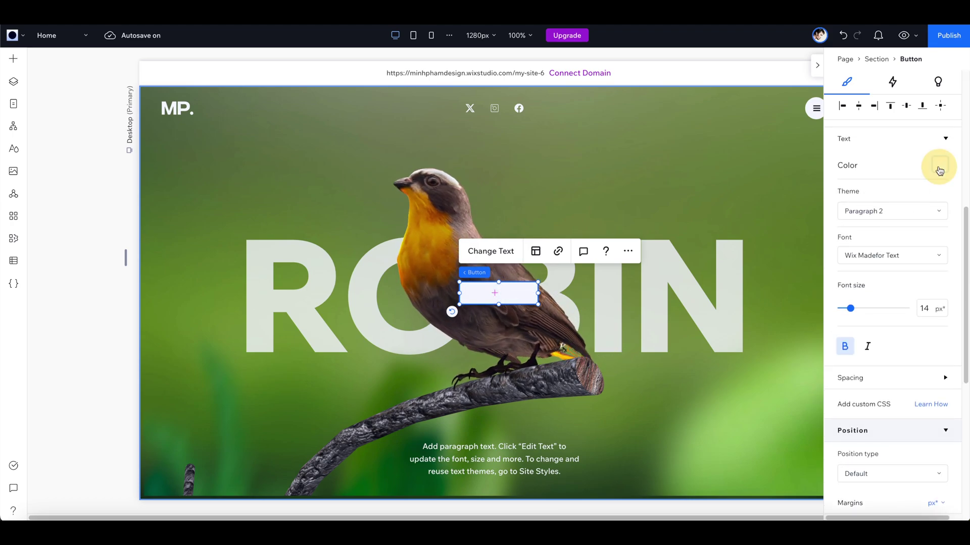
{"action": "left_click", "coordinate": [939, 166]}
{"action": "left_click", "coordinate": [937, 239]}
{"action": "left_click", "coordinate": [651, 309]}
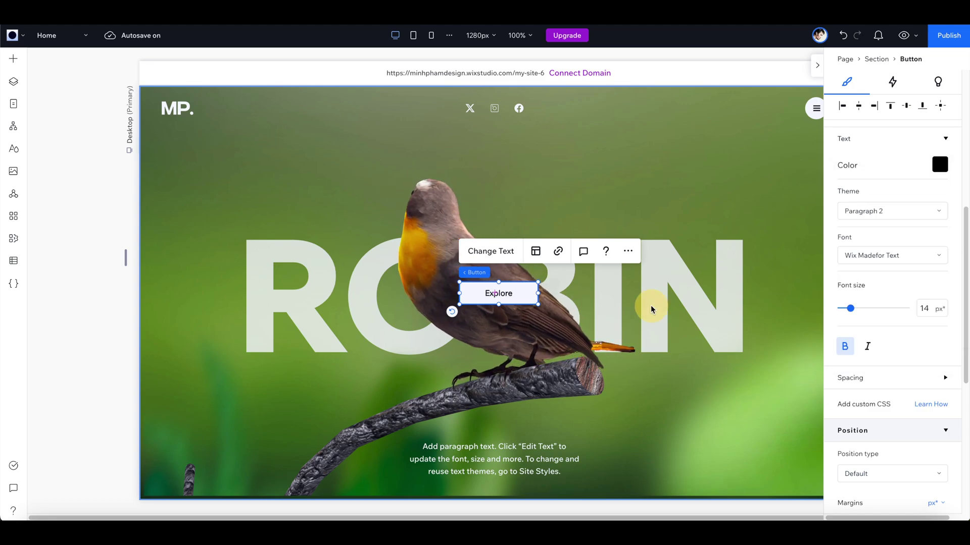
Set the Explore button's corner radius to 80 px
{"action": "scroll", "coordinate": [922, 227], "scroll_direction": "up", "scroll_amount": 4}
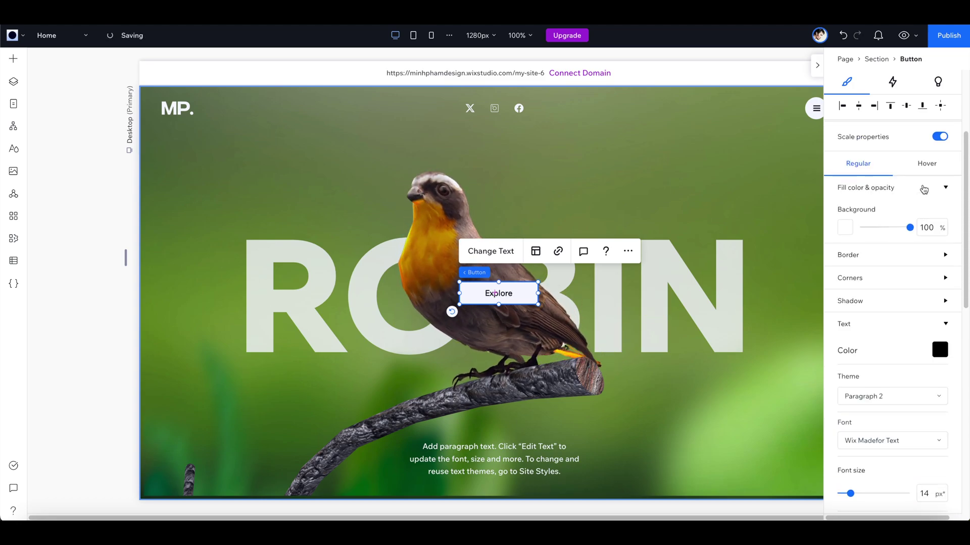
{"action": "left_click", "coordinate": [952, 282]}
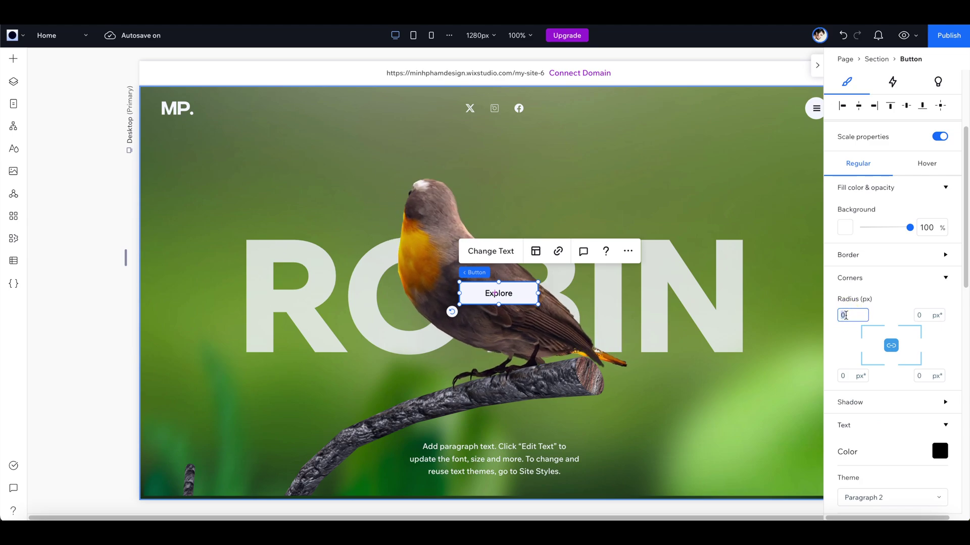
{"action": "type", "text": "80"}
{"action": "key", "text": "Return"}
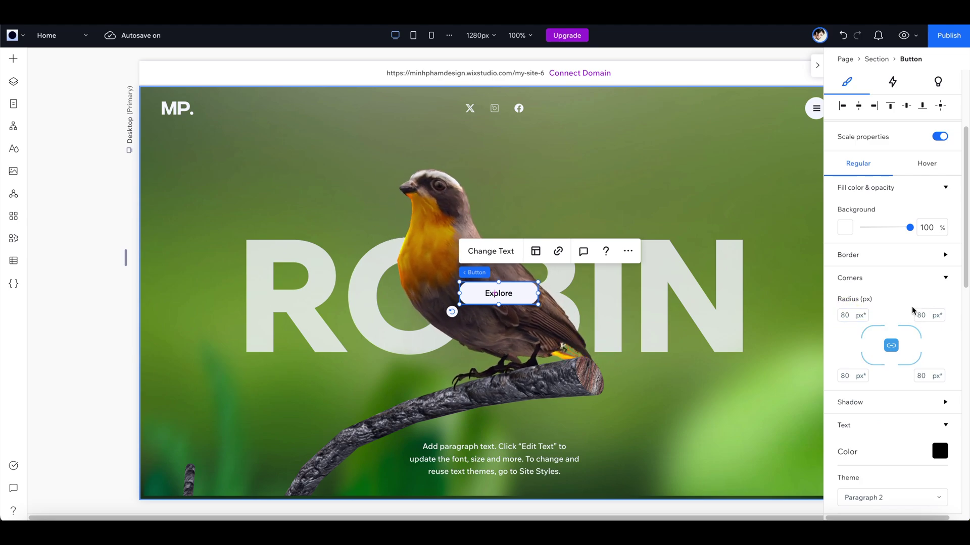
Move the Explore button down and stack it vertically with the paragraph
{"action": "left_click", "coordinate": [510, 298]}
{"action": "left_click_drag", "start_coordinate": [515, 295], "coordinate": [503, 423]}
{"action": "left_click", "coordinate": [546, 455], "text": "shift"}
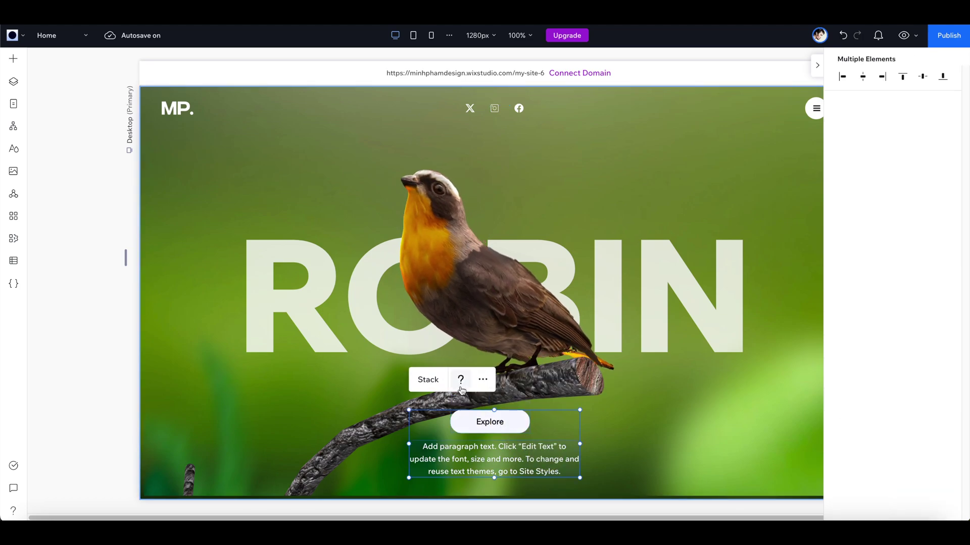
{"action": "left_click", "coordinate": [428, 379]}
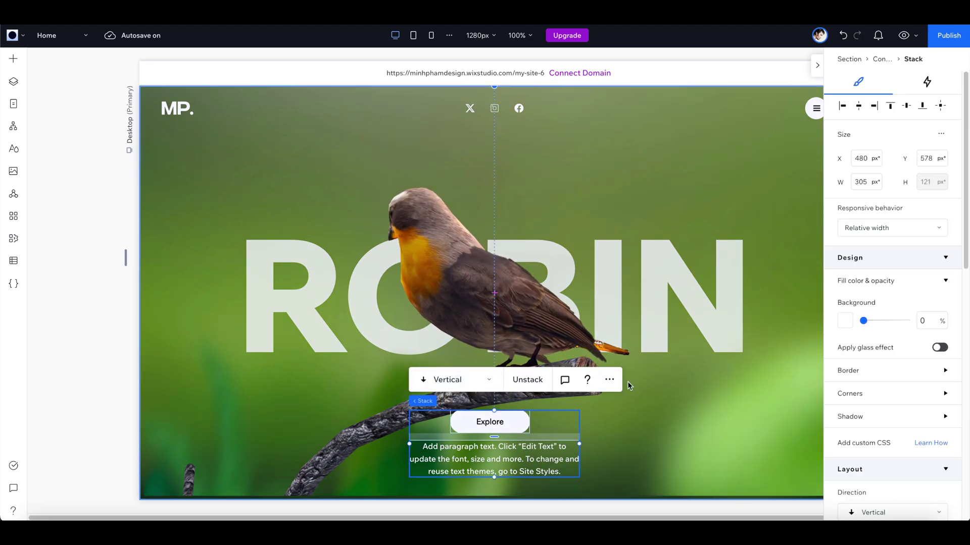
In Layers, place the Explore button below the paragraph within the stack
{"action": "left_click", "coordinate": [13, 81]}
{"action": "left_click", "coordinate": [81, 325]}
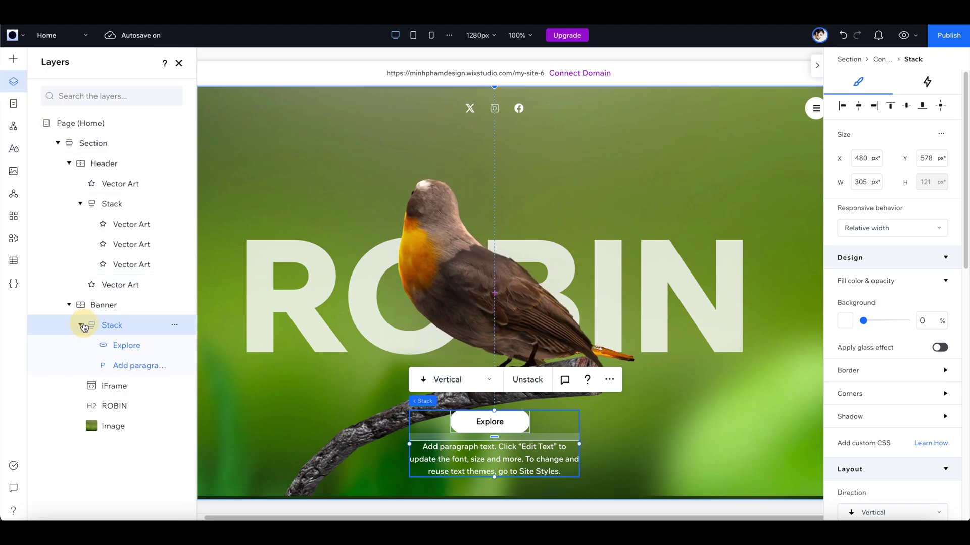
{"action": "left_click_drag", "start_coordinate": [116, 347], "coordinate": [124, 368]}
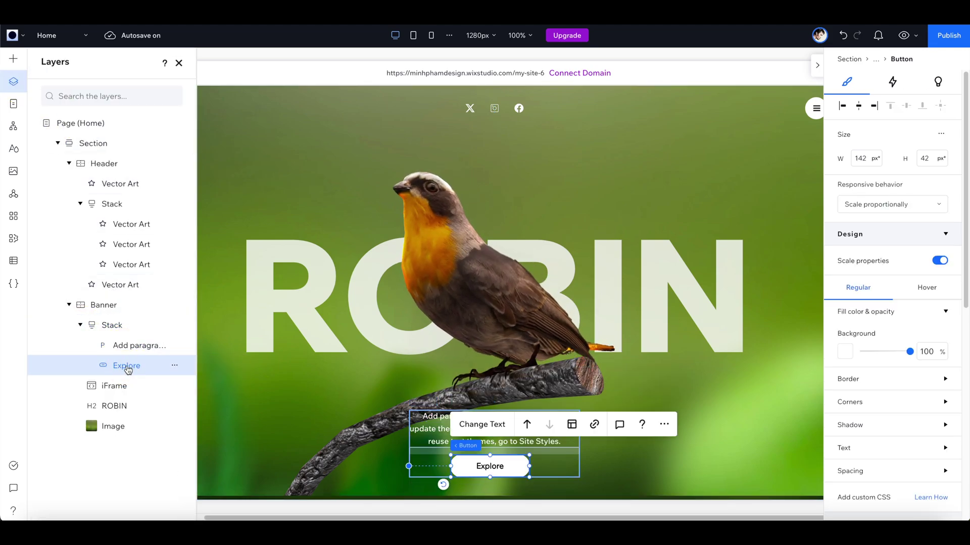
{"action": "left_click", "coordinate": [545, 365]}
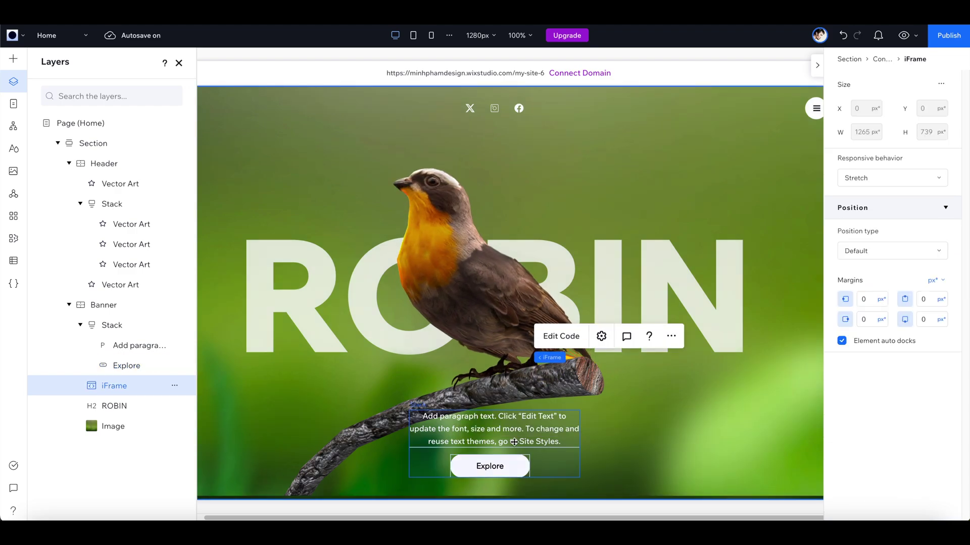
{"action": "left_click", "coordinate": [494, 428]}
{"action": "left_click", "coordinate": [699, 236]}
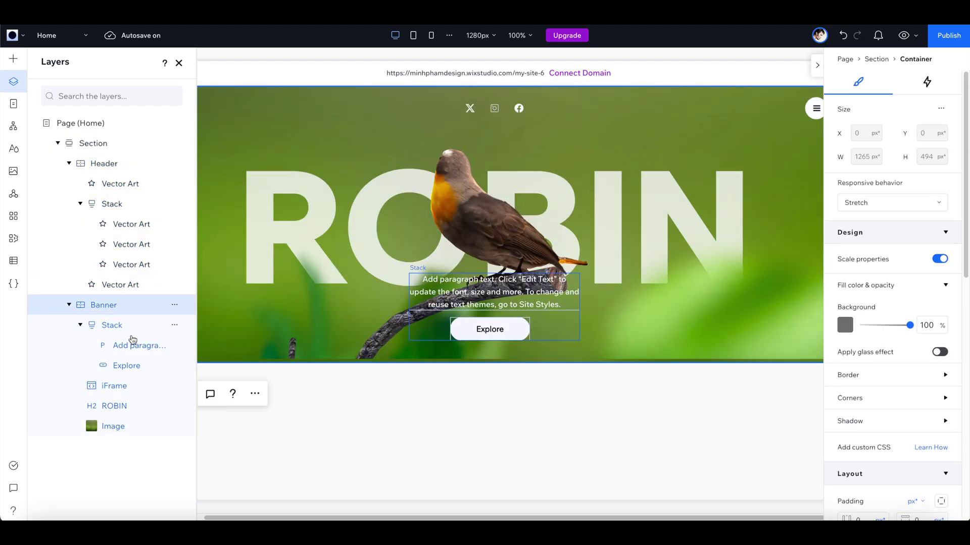
Give the ROBIN heading a Float entrance animation
{"action": "left_click", "coordinate": [121, 407]}
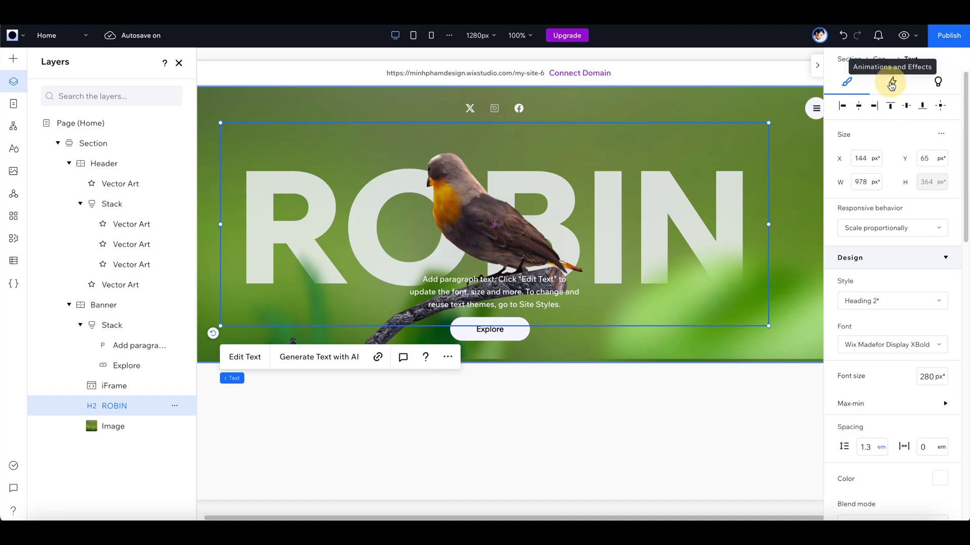
{"action": "left_click", "coordinate": [891, 84]}
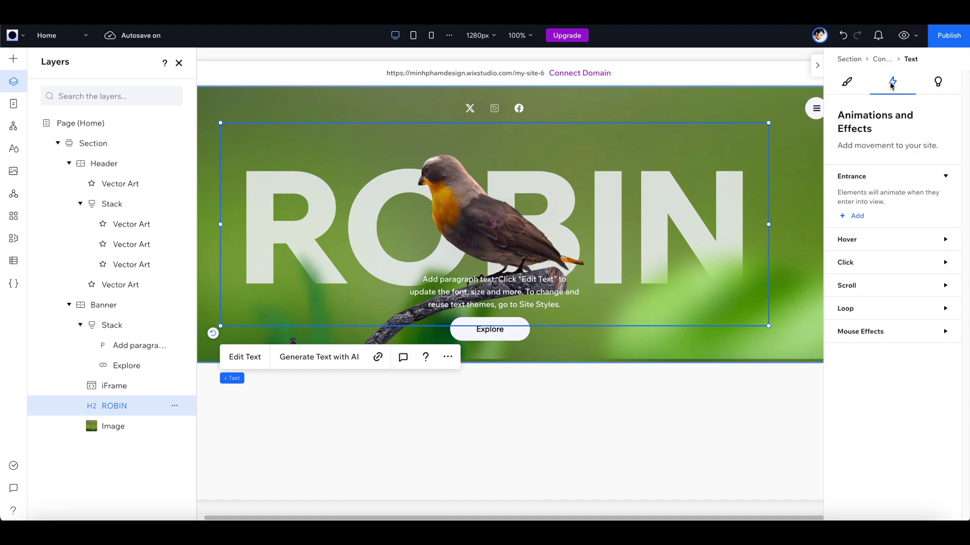
{"action": "left_click", "coordinate": [857, 217]}
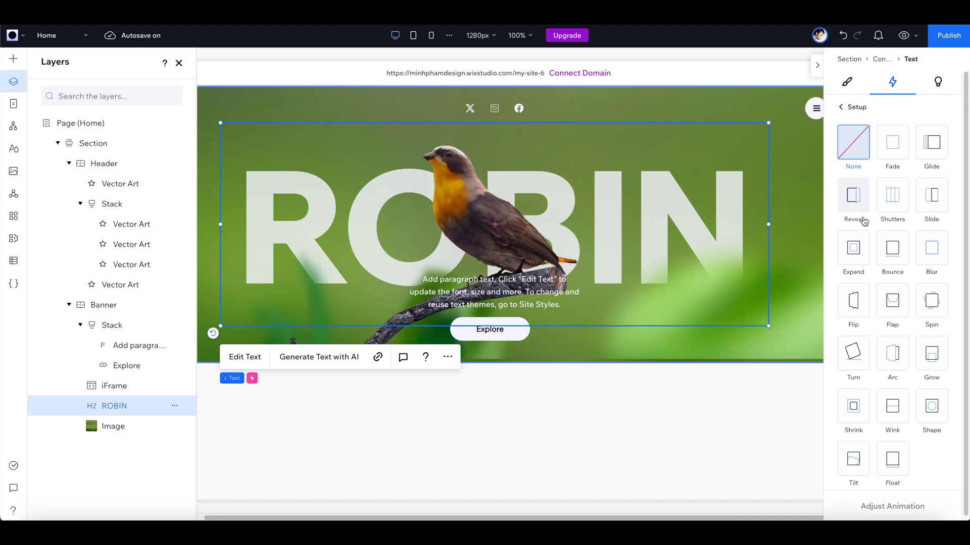
{"action": "left_click", "coordinate": [928, 147]}
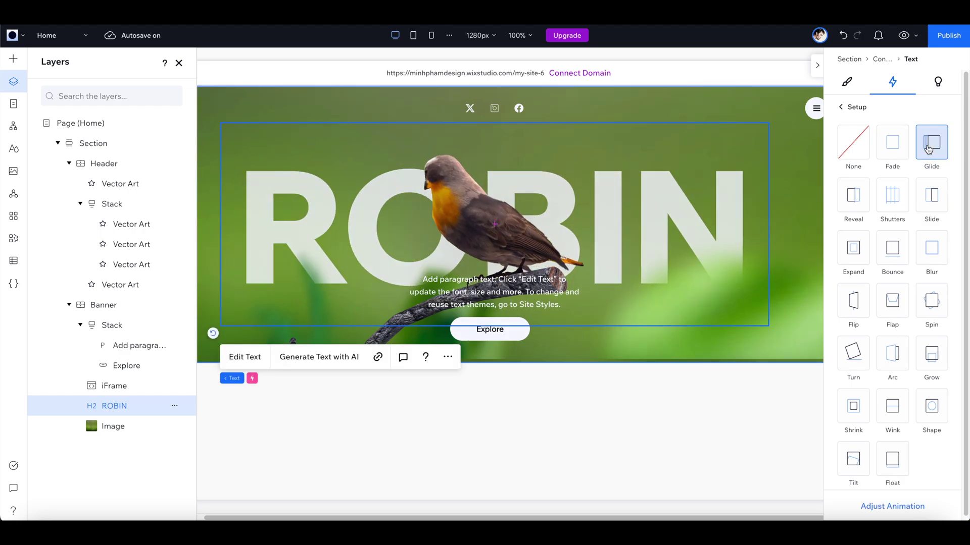
{"action": "left_click", "coordinate": [892, 458]}
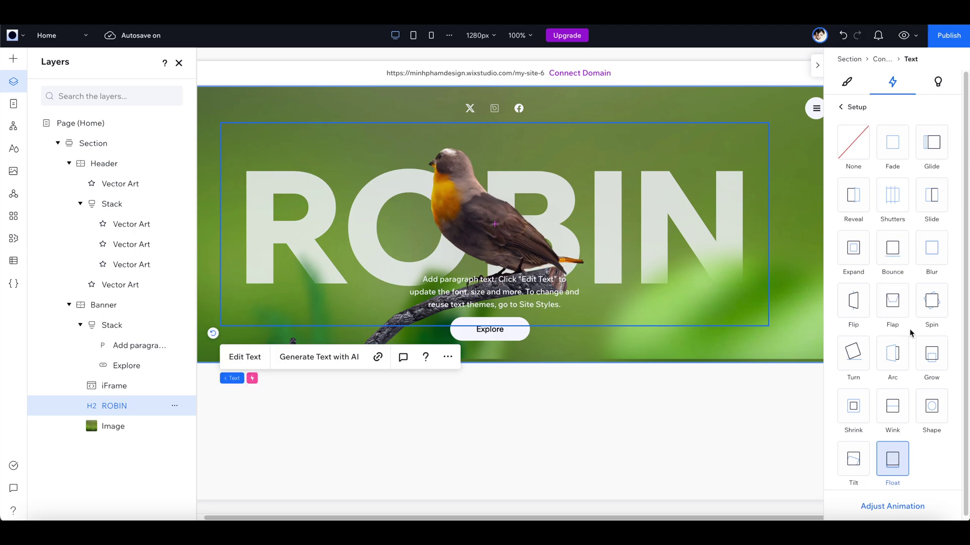
{"action": "scroll", "coordinate": [914, 429], "scroll_direction": "down", "scroll_amount": 1}
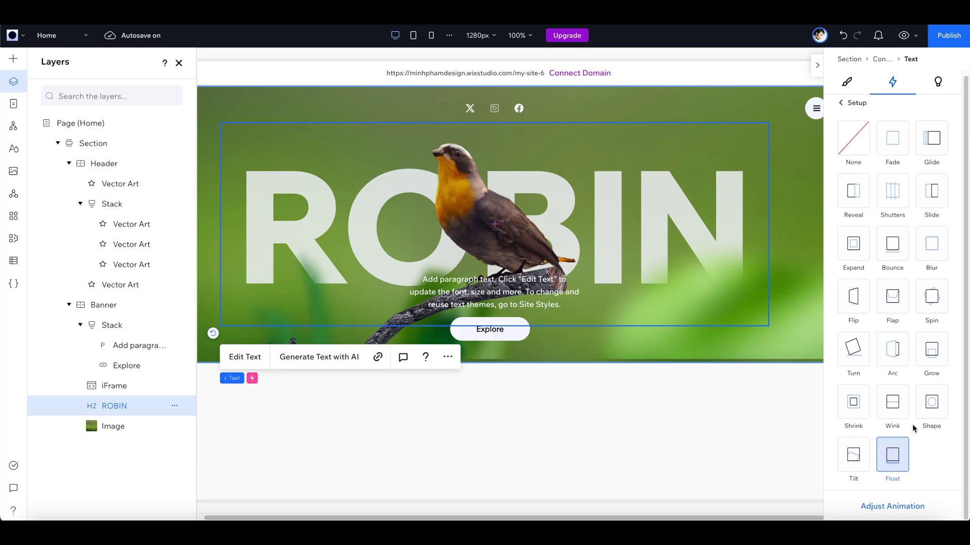
Give the paragraph a Float entrance and select its 1.2 s duration
{"action": "left_click", "coordinate": [472, 279]}
{"action": "left_click", "coordinate": [857, 216]}
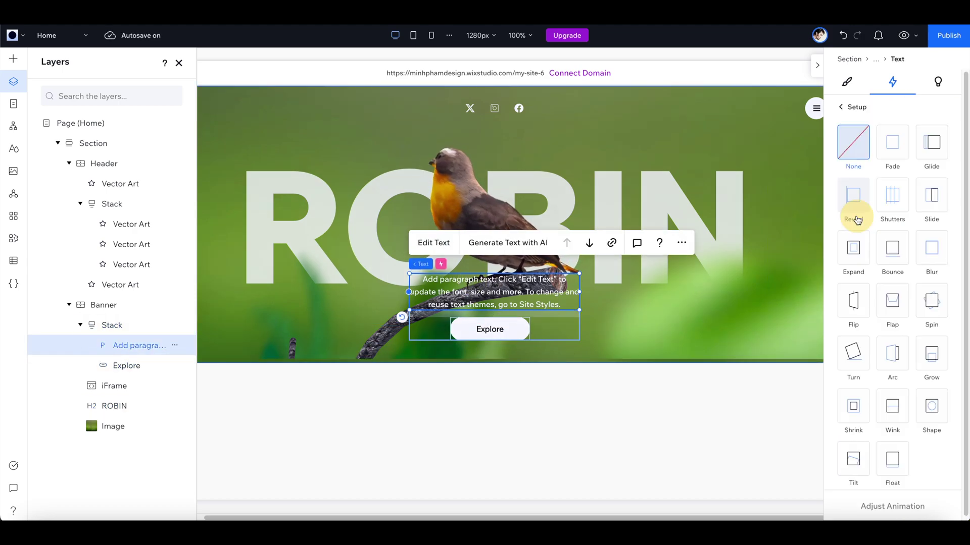
{"action": "left_click", "coordinate": [883, 456]}
{"action": "left_click", "coordinate": [893, 506]}
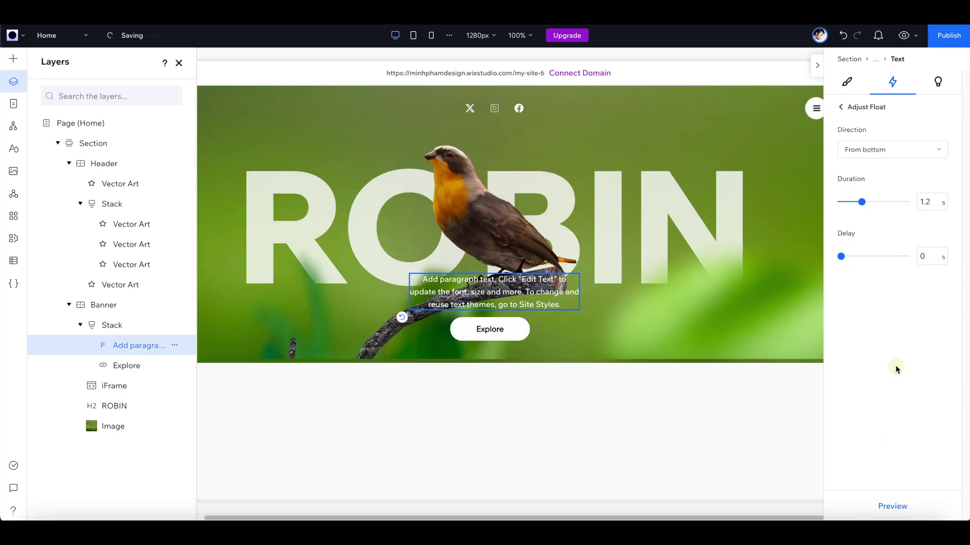
{"action": "double_click", "coordinate": [932, 202]}
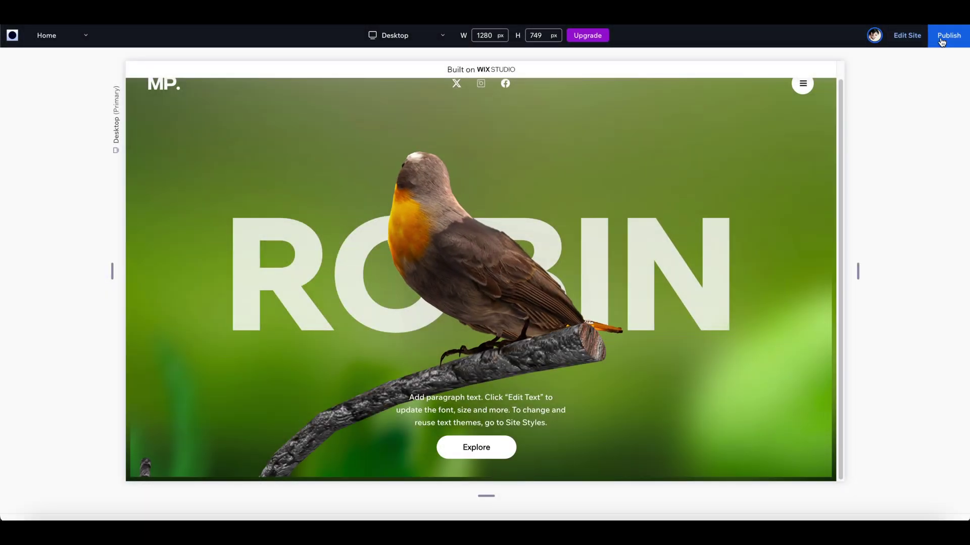
Publish the site on the free Wix Studio domain and view the live site
{"action": "left_click", "coordinate": [942, 42]}
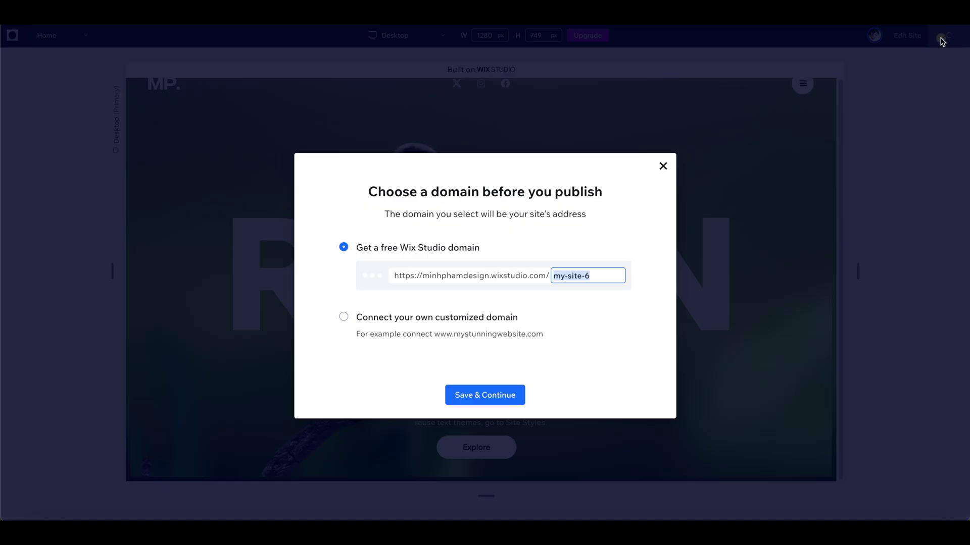
{"action": "left_click", "coordinate": [487, 401]}
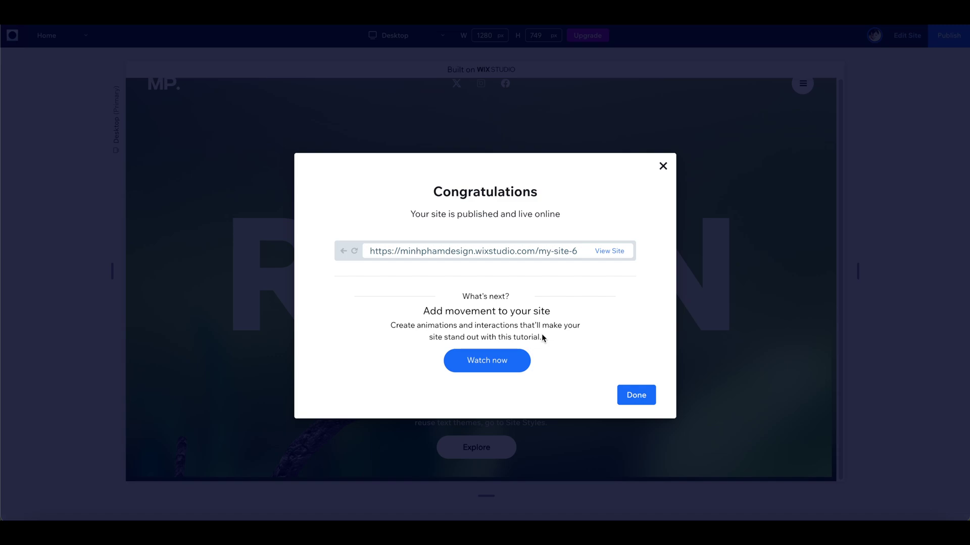
{"action": "left_click", "coordinate": [611, 259]}
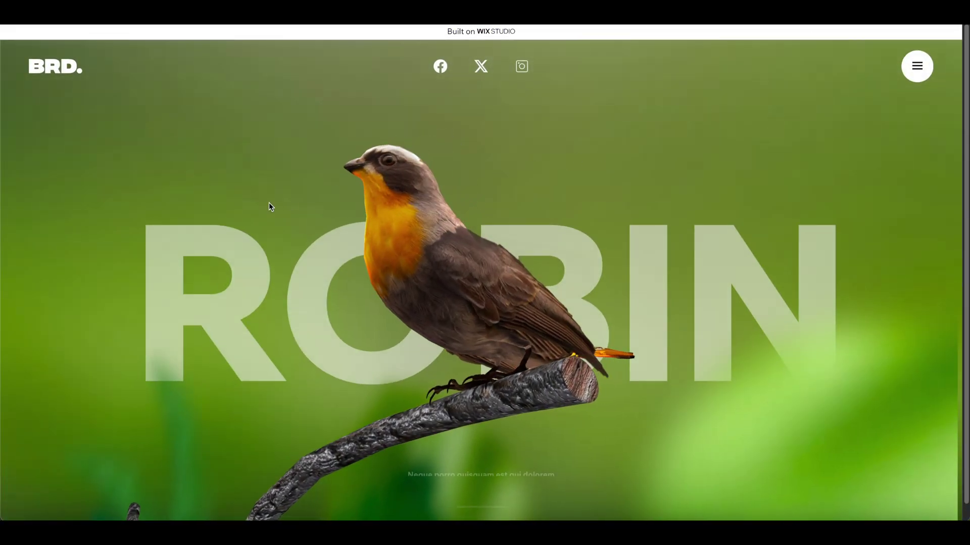